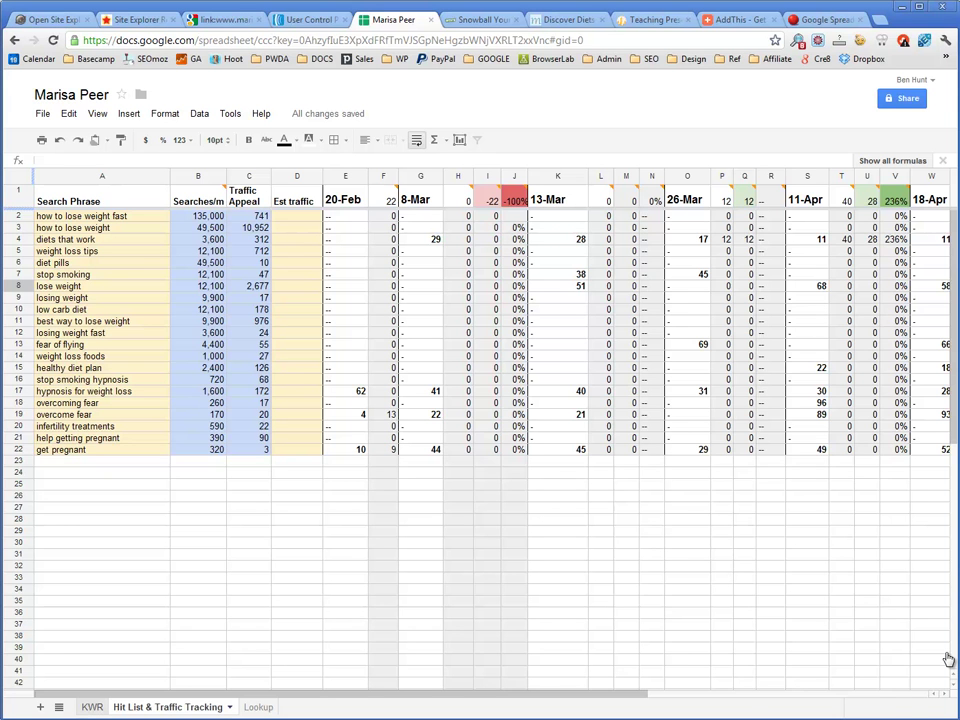
Look through the keyword research figures on the KWR sheet.
click(92, 707)
scroll(948, 658, down, 6)
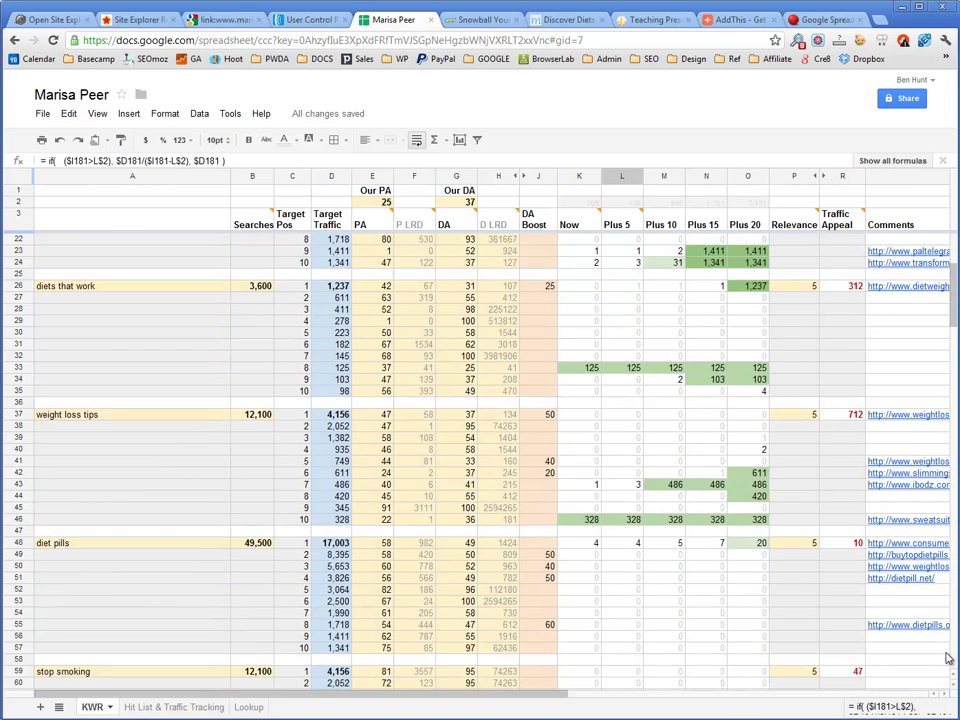
scroll(948, 658, up, 6)
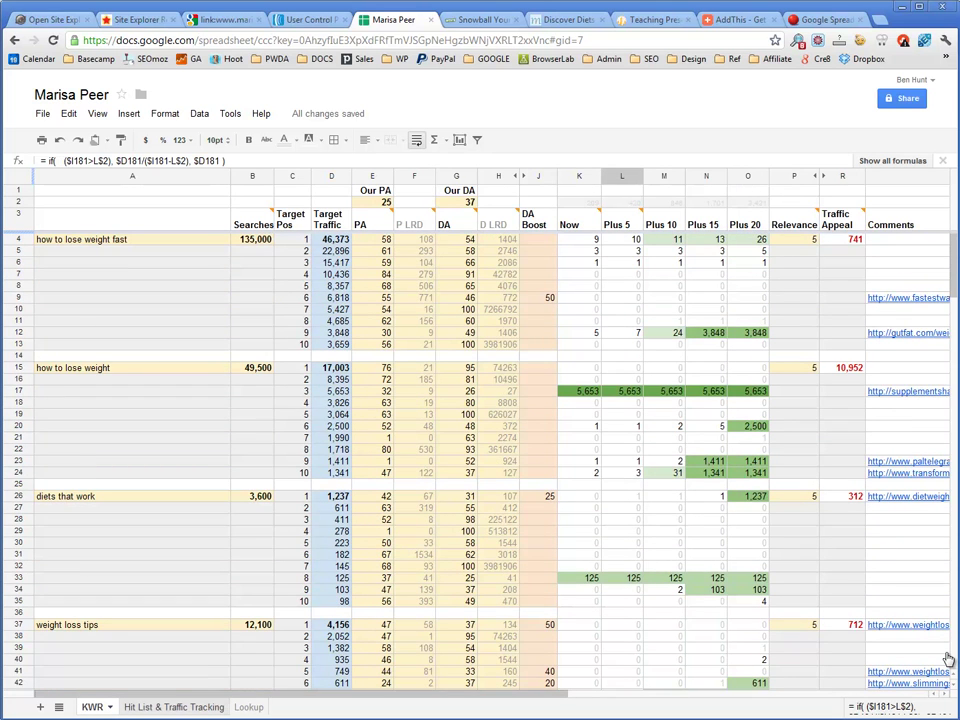
Return to the Hit List & Traffic Tracking sheet and review its search phrases, monthly searches and traffic appeal values.
key(ctrl+shift+Page_Down)
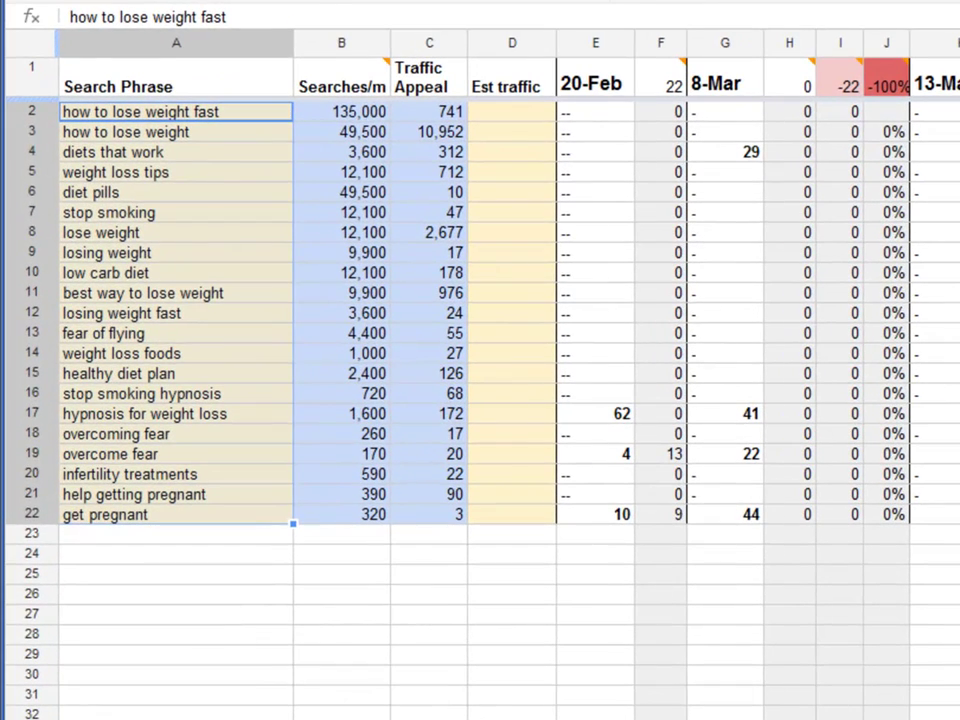
drag(342, 112, 342, 515)
drag(429, 112, 429, 515)
click(596, 554)
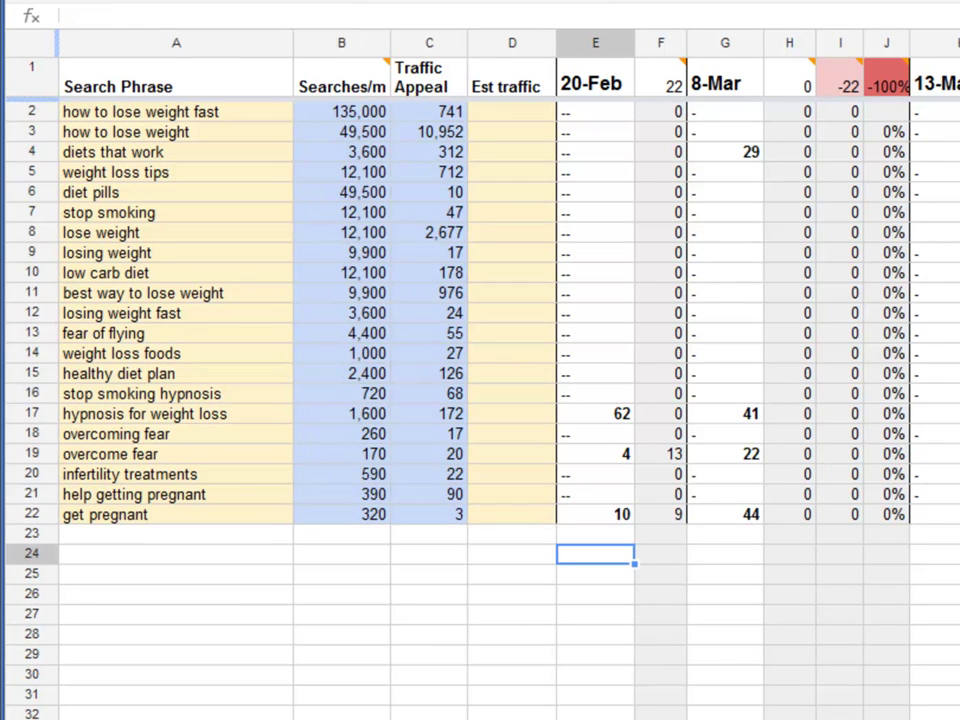
Review the 20-Feb rankings and their estimated traffic formulas alongside the monthly searches for all search phrases.
drag(595, 111, 595, 514)
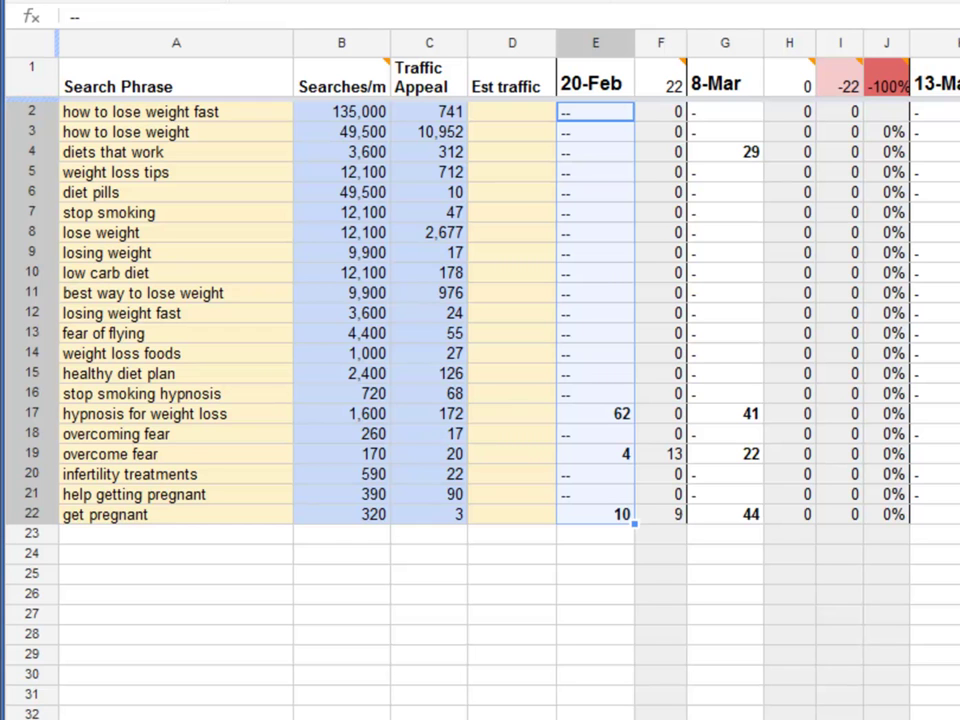
drag(661, 112, 661, 514)
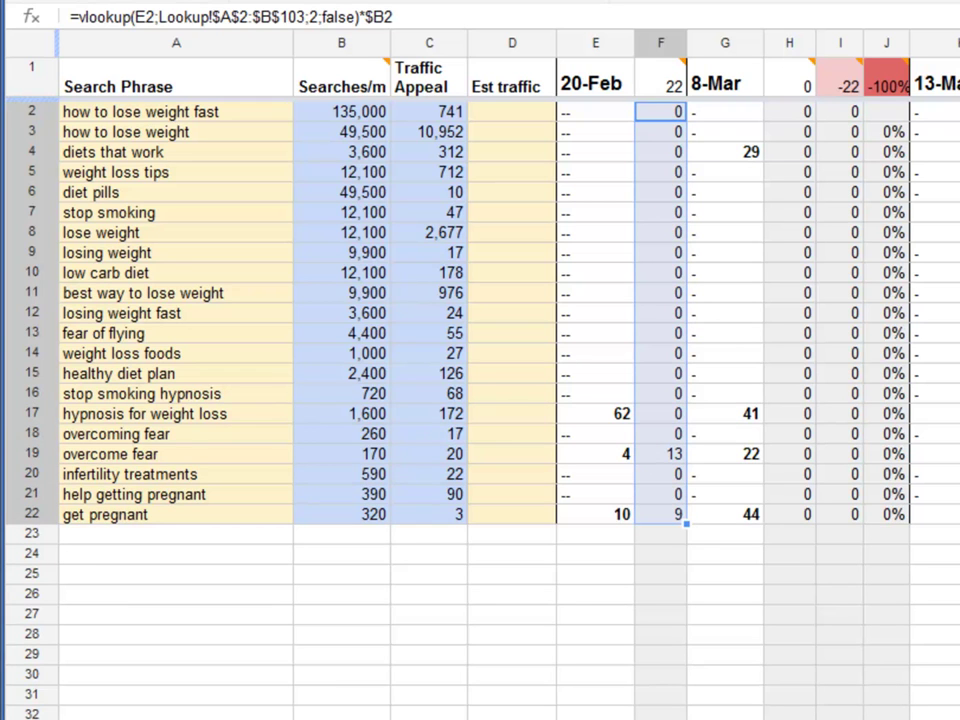
drag(342, 112, 342, 534)
click(596, 574)
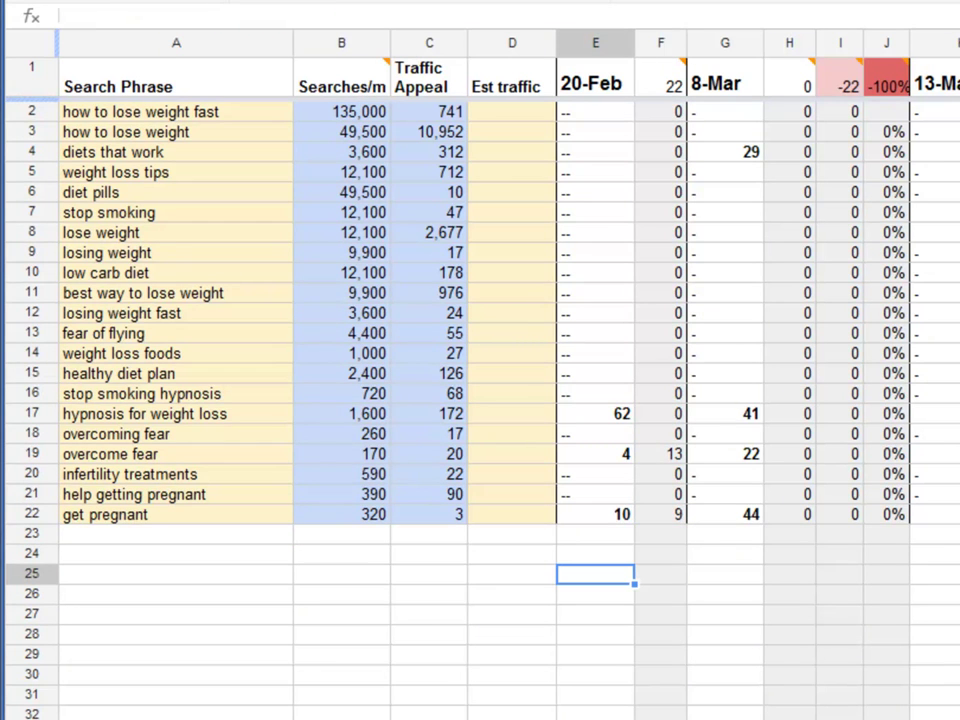
Inspect the 20-Feb ranking, searches and estimated traffic for "overcome fear" and "get pregnant", plus the 20-Feb traffic total.
click(596, 454)
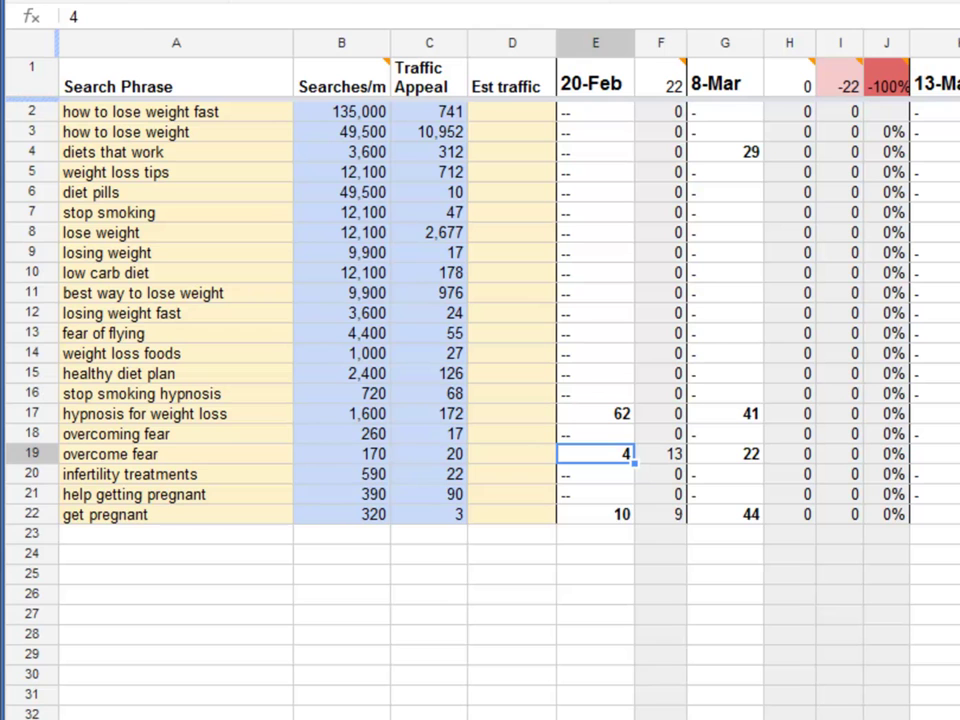
drag(342, 454, 342, 514)
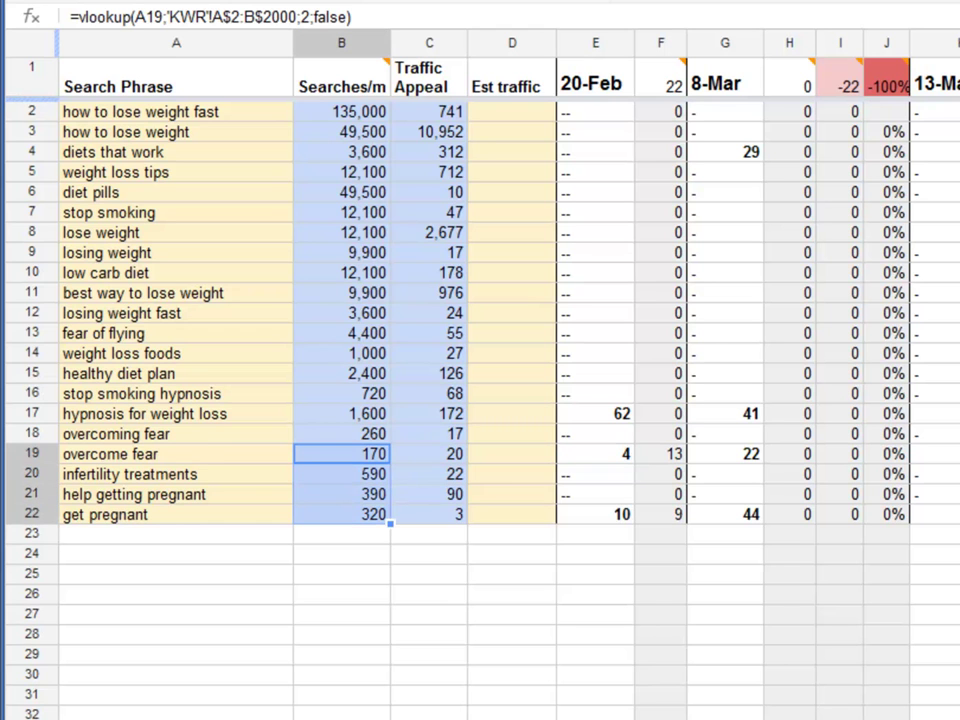
drag(661, 454, 661, 514)
click(661, 454)
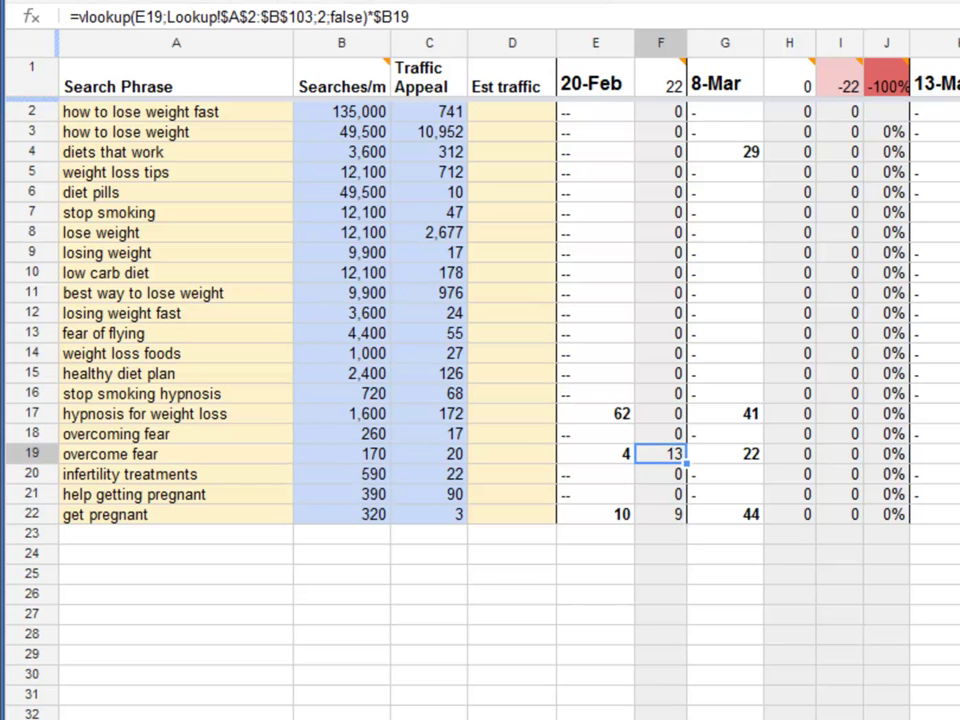
click(661, 514)
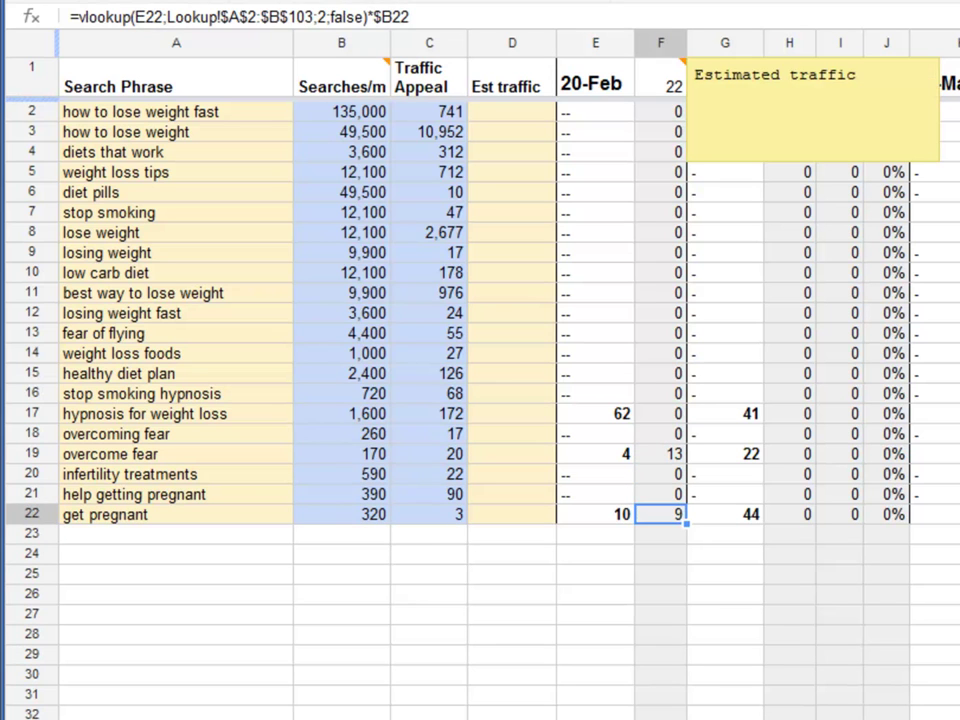
click(661, 78)
click(840, 655)
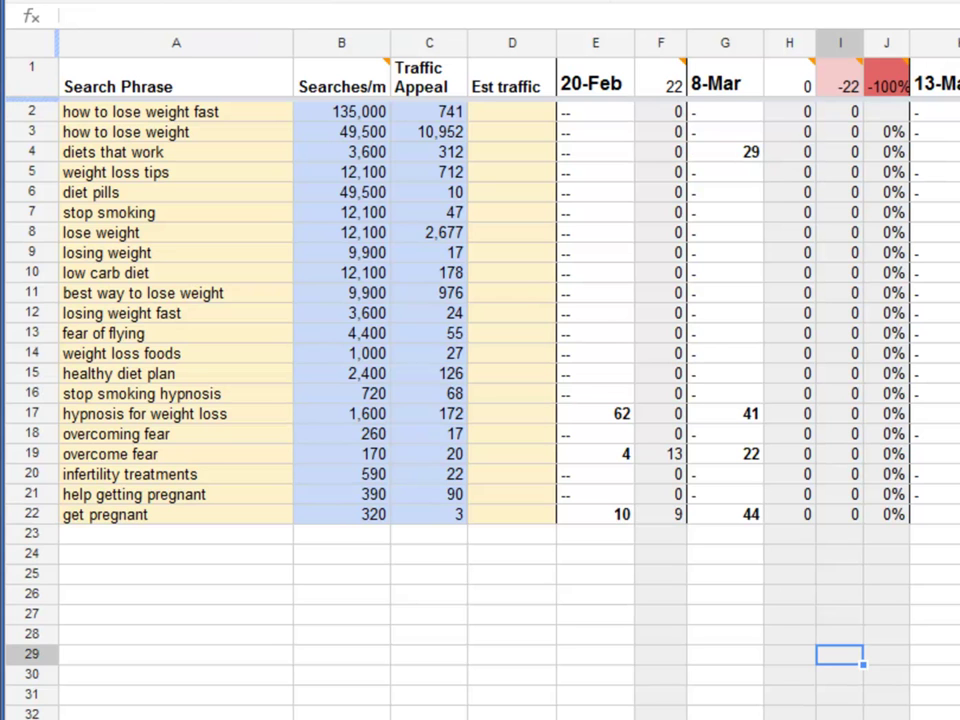
Examine the 8-Mar rankings, focusing on "diets that work" and the rows from "overcome fear" to "get pregnant".
drag(725, 111, 725, 514)
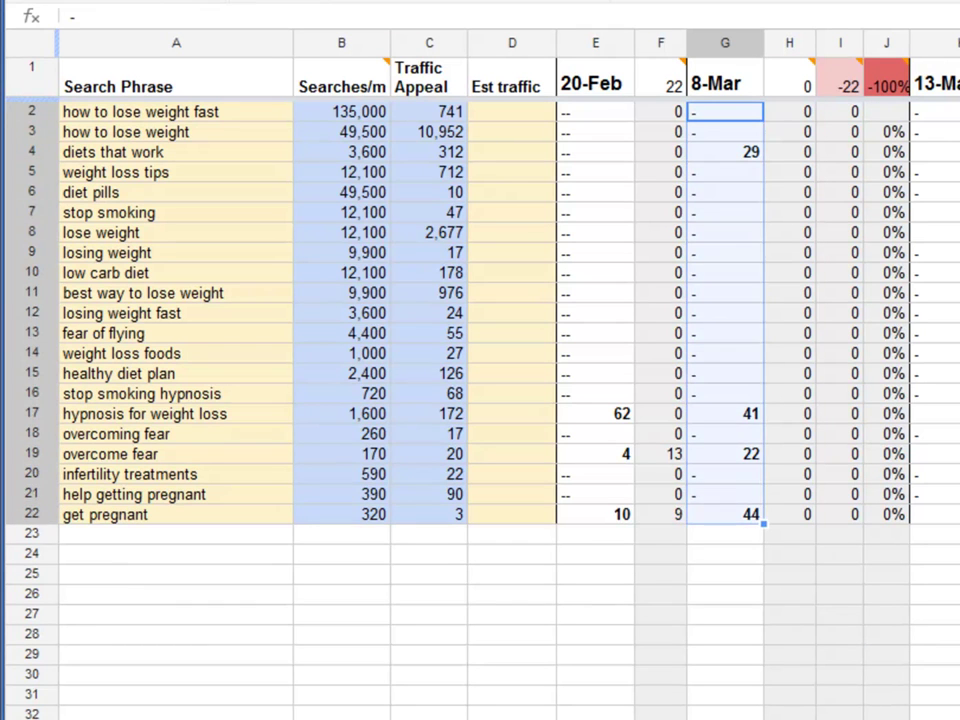
click(725, 534)
click(790, 595)
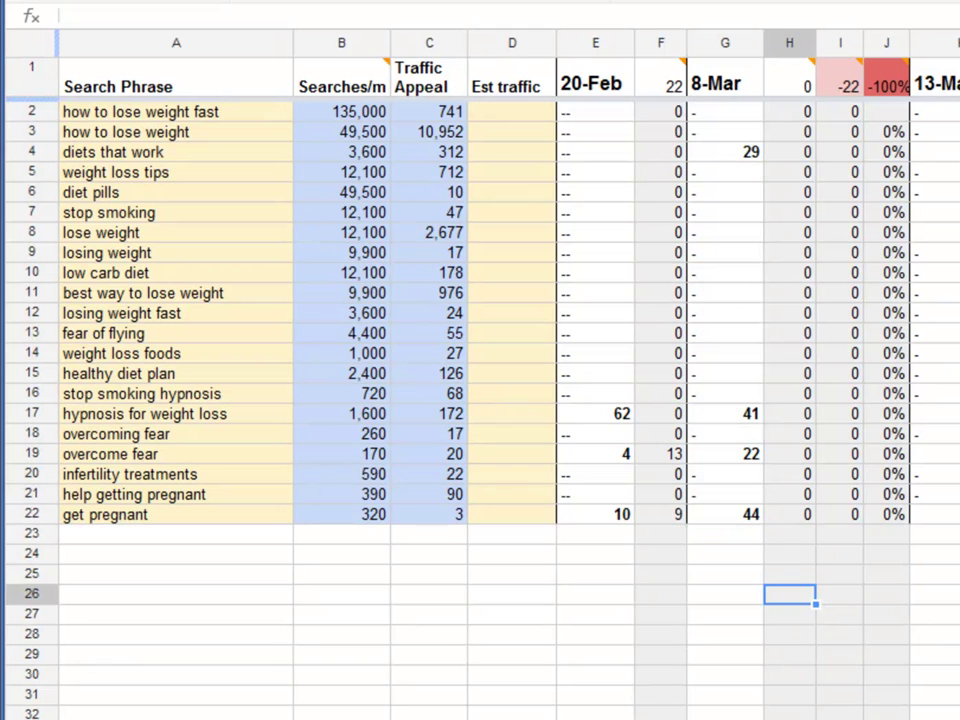
click(725, 152)
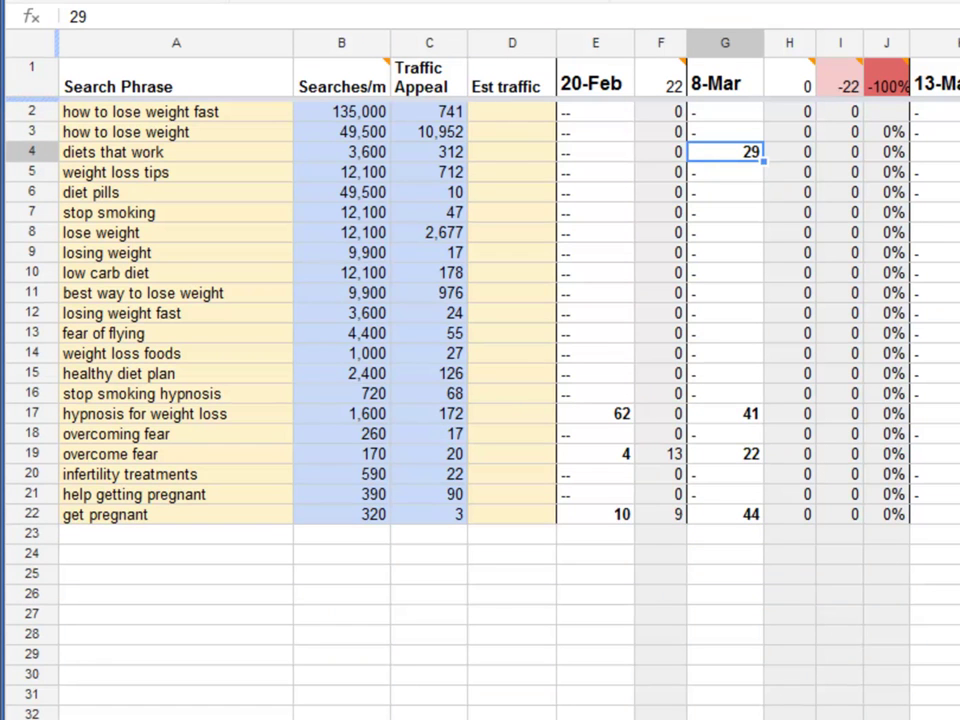
drag(725, 454, 725, 514)
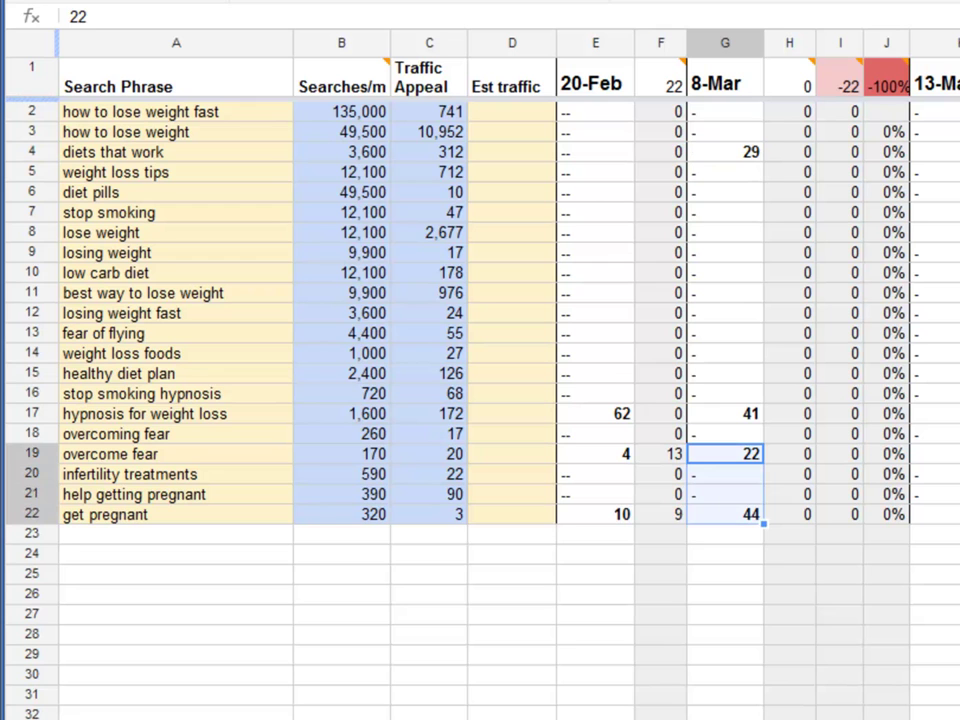
click(886, 615)
Review the 8-Mar estimated traffic column and compare its total with the 20-Feb total.
drag(790, 112, 790, 514)
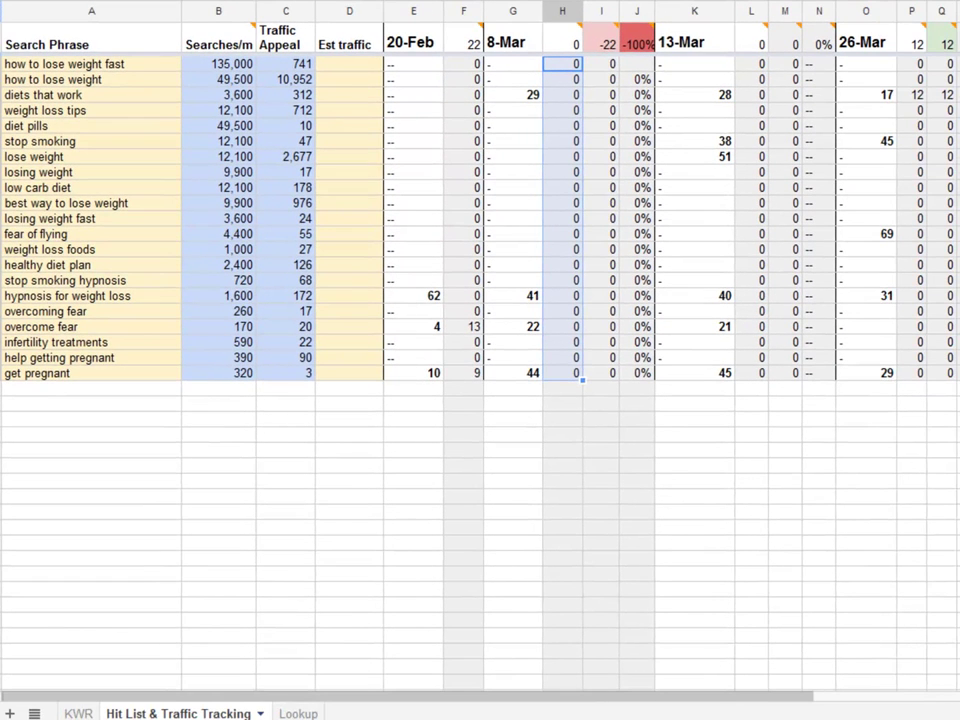
mouse_move(564, 42)
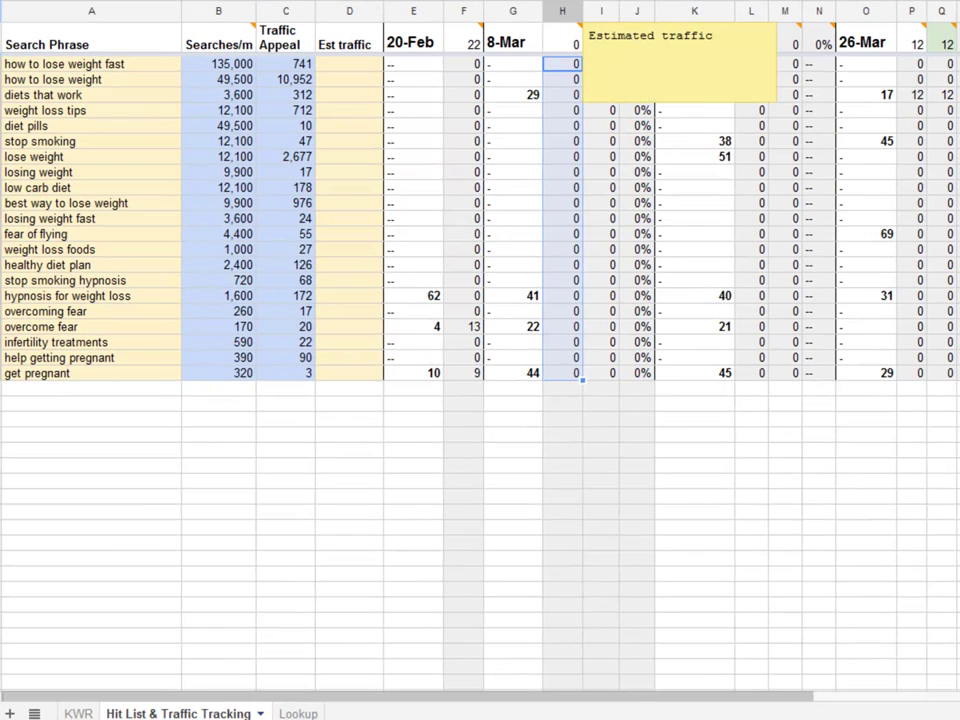
click(562, 419)
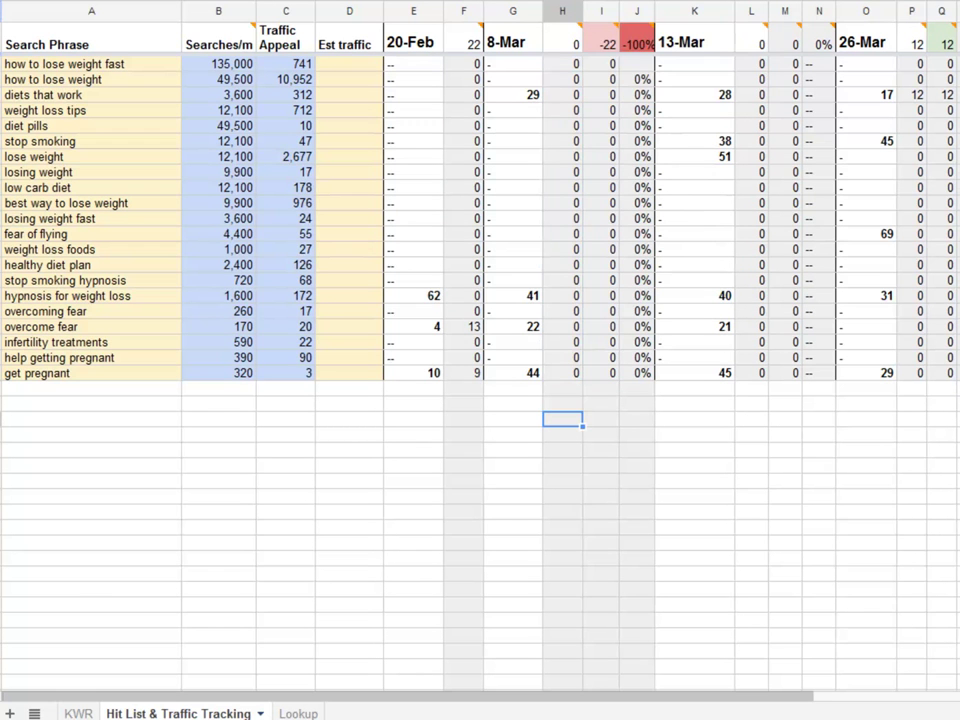
mouse_move(600, 40)
mouse_move(465, 42)
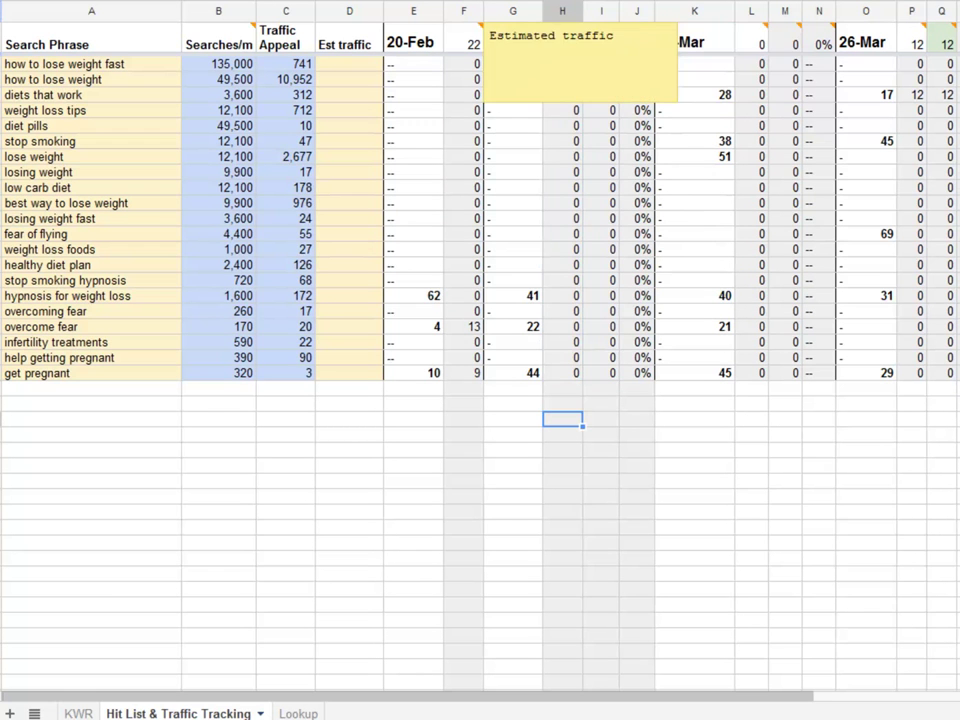
click(637, 450)
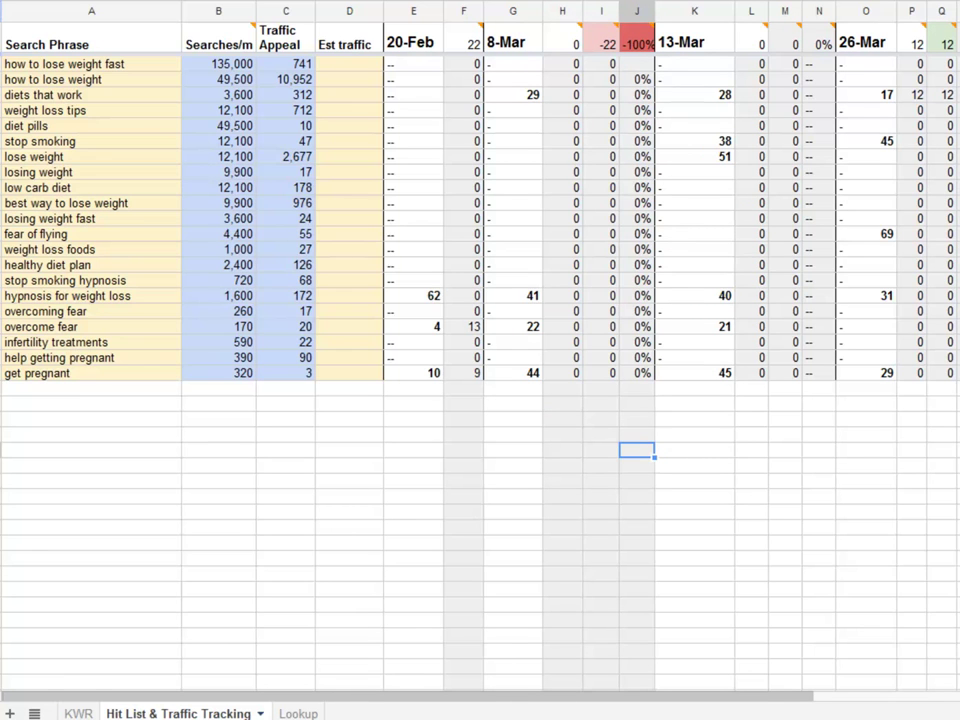
Check the 8-Mar change in estimated traffic for "diets that work" and the overall percentage change.
click(601, 95)
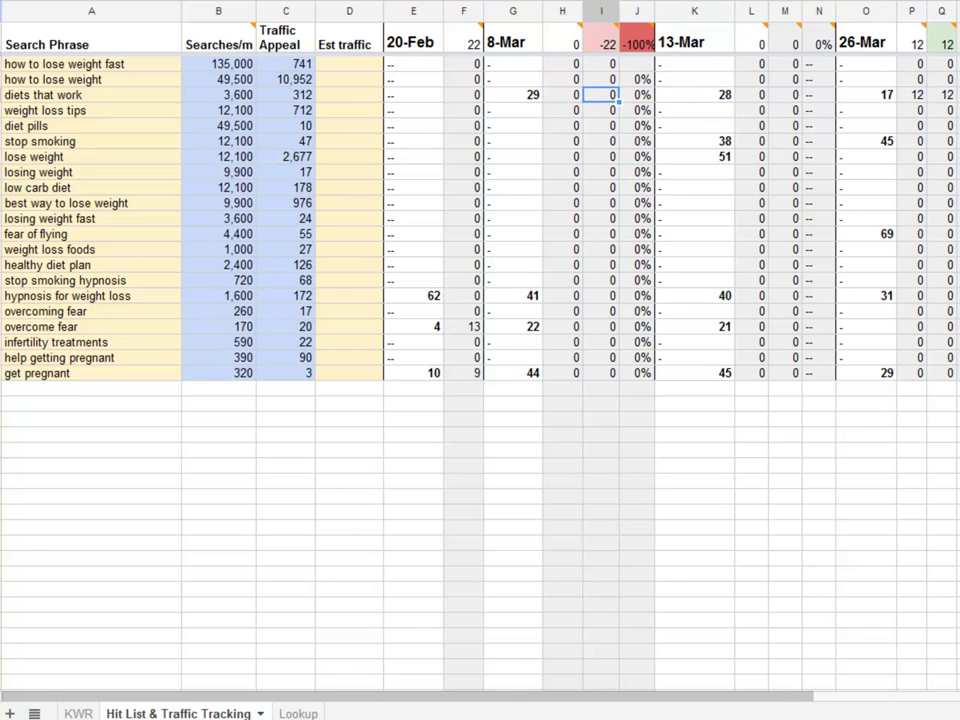
mouse_move(637, 43)
click(637, 481)
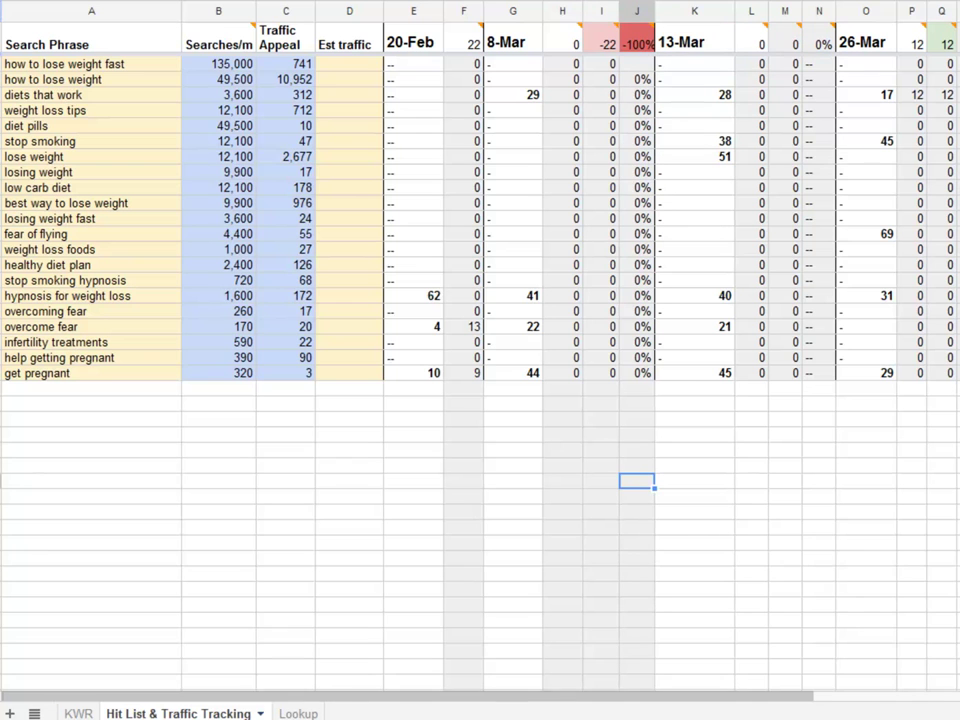
mouse_move(637, 696)
mouse_down()
mouse_move(780, 696)
mouse_move(645, 696)
mouse_up()
Highlight the full list of search phrases in A2:A22 to review the target keywords.
drag(90, 63, 90, 373)
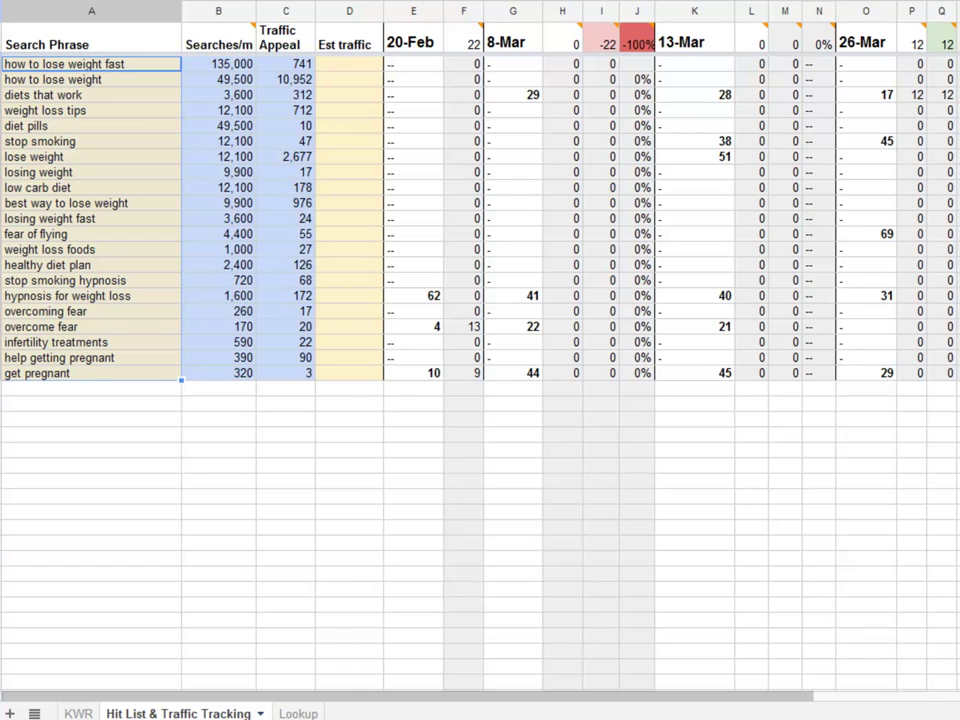
click(91, 419)
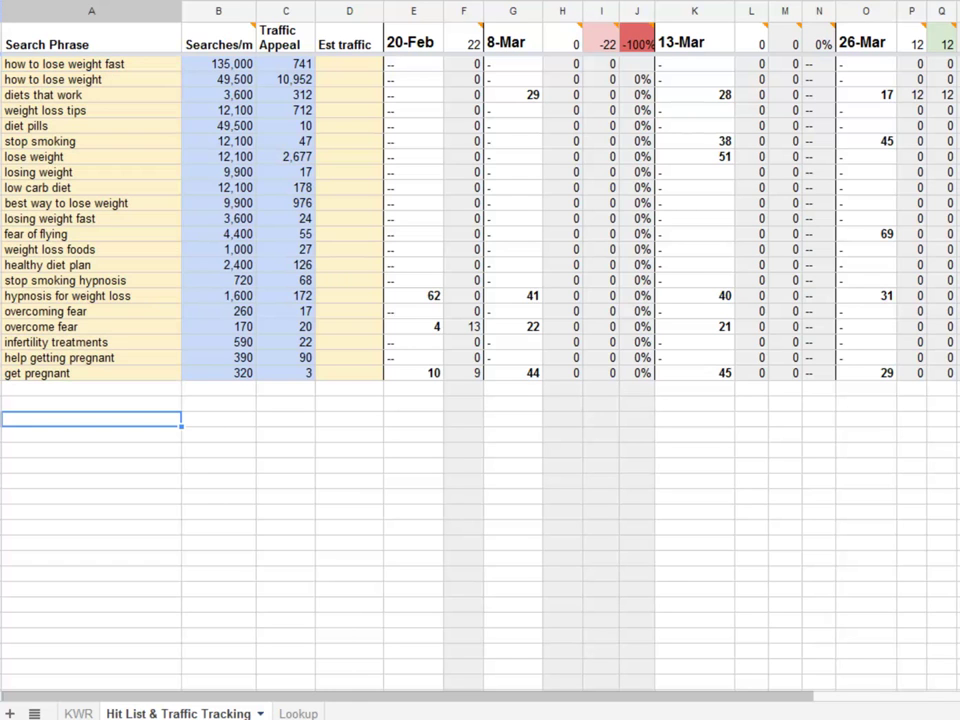
drag(90, 64, 90, 373)
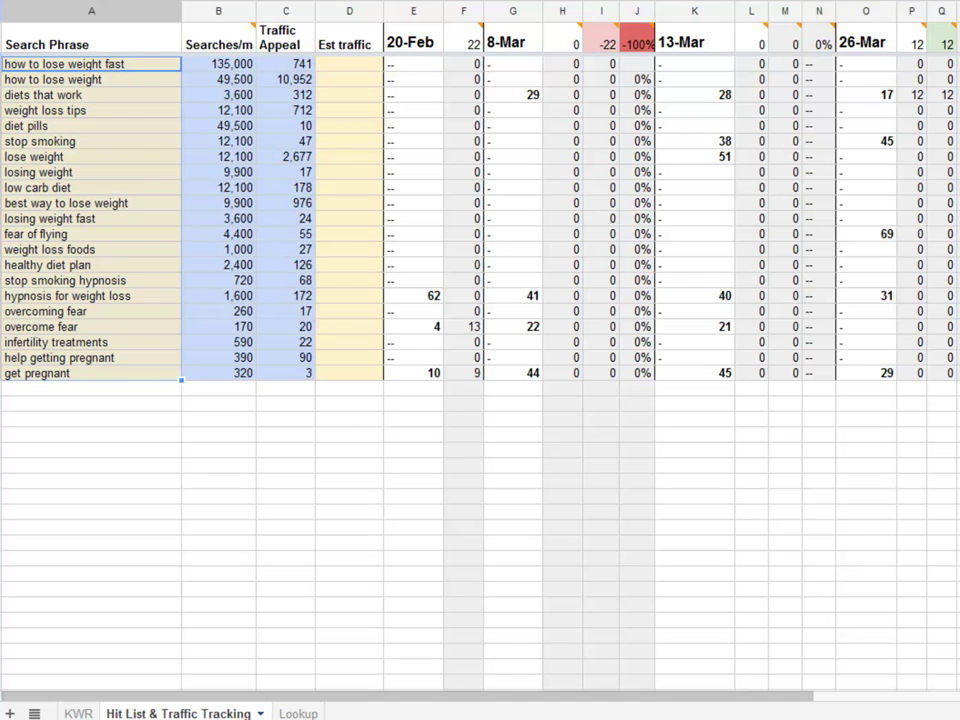
click(413, 466)
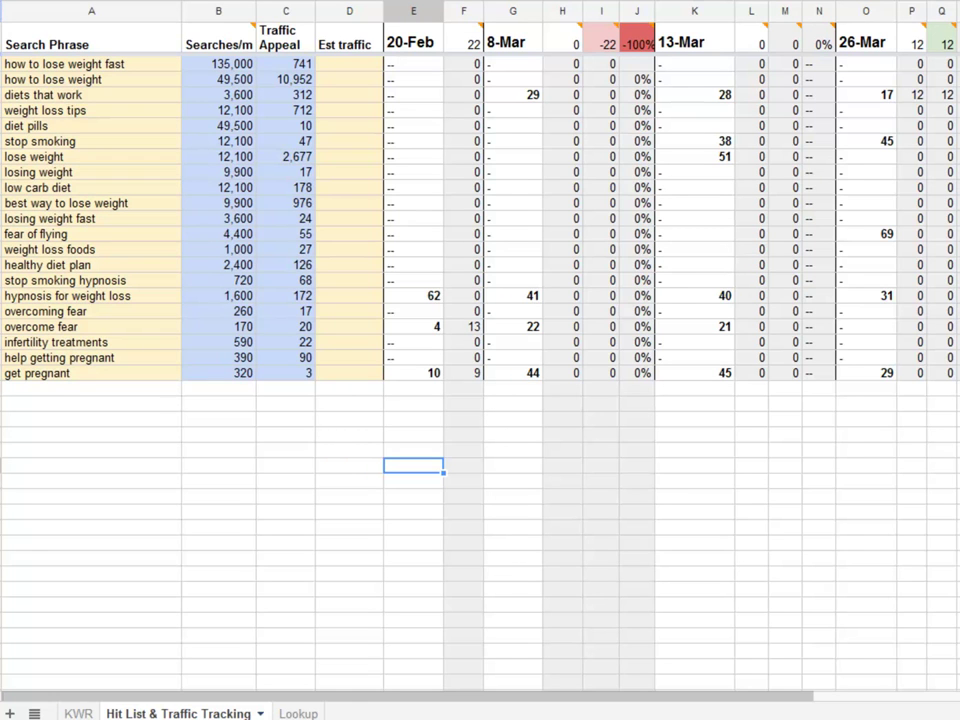
Follow the "diets that work" ranking from 13-Mar to 26-Mar and check its 26-Mar estimated traffic and the total change.
scroll(480, 220, right, 5)
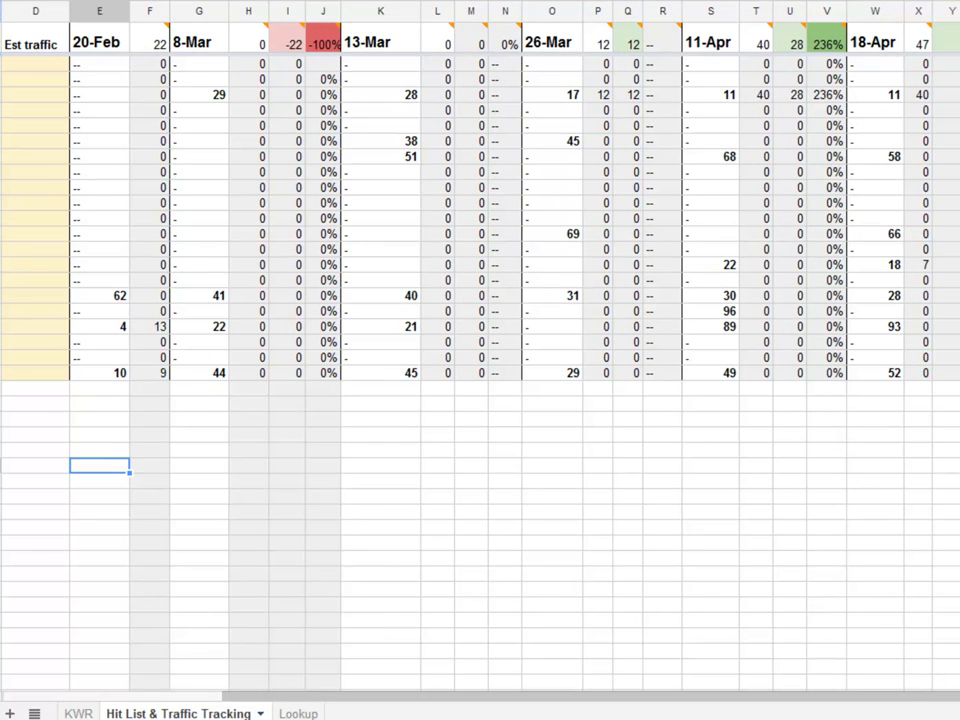
click(381, 95)
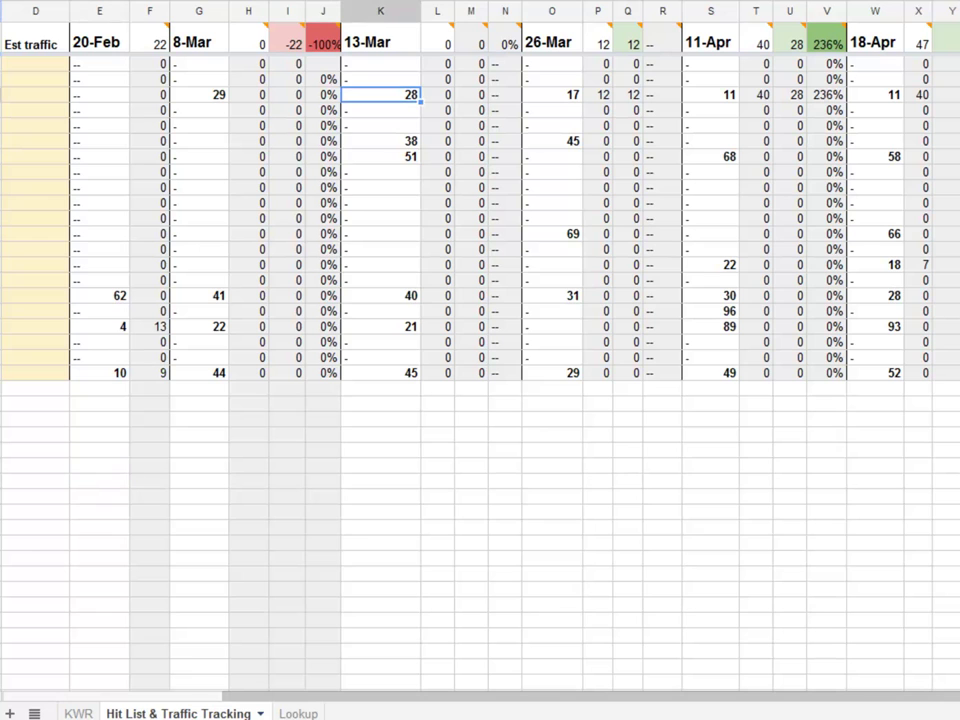
click(552, 95)
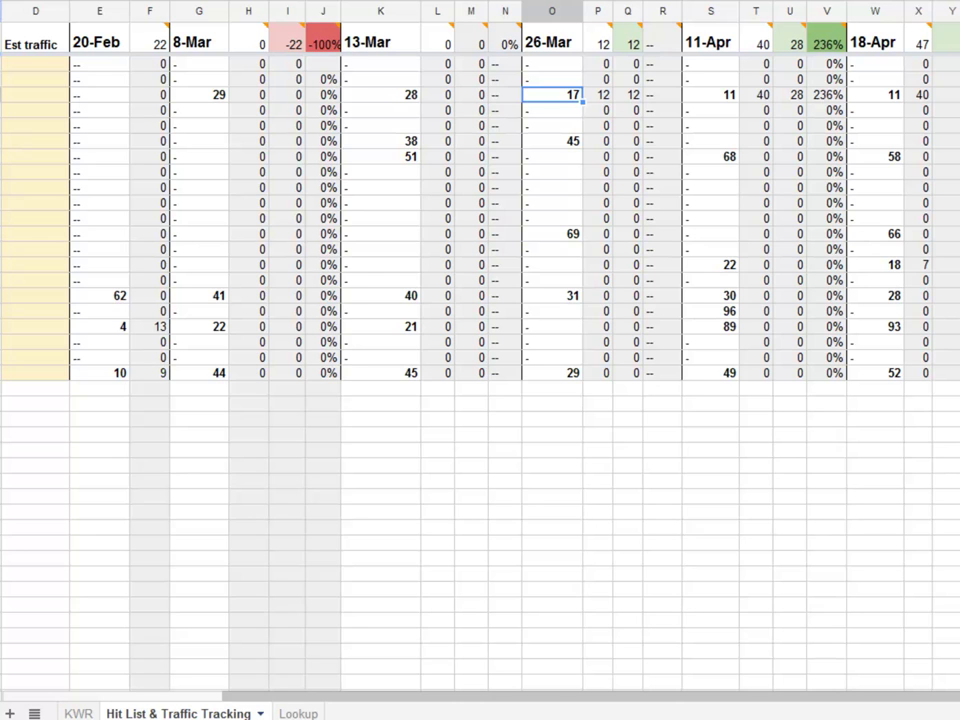
click(598, 95)
mouse_move(628, 43)
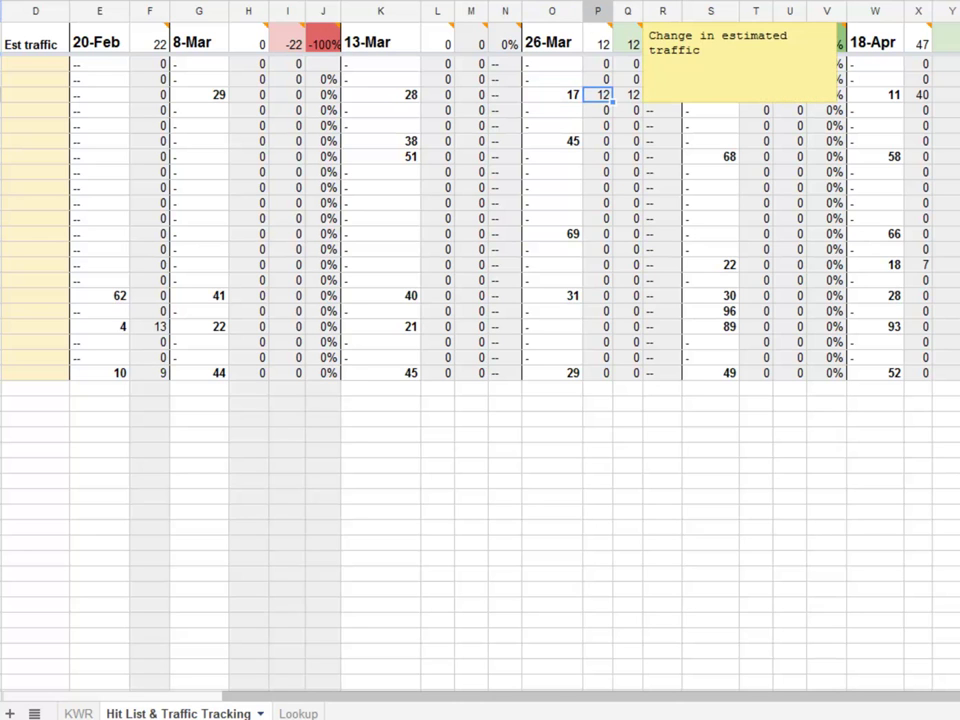
click(790, 435)
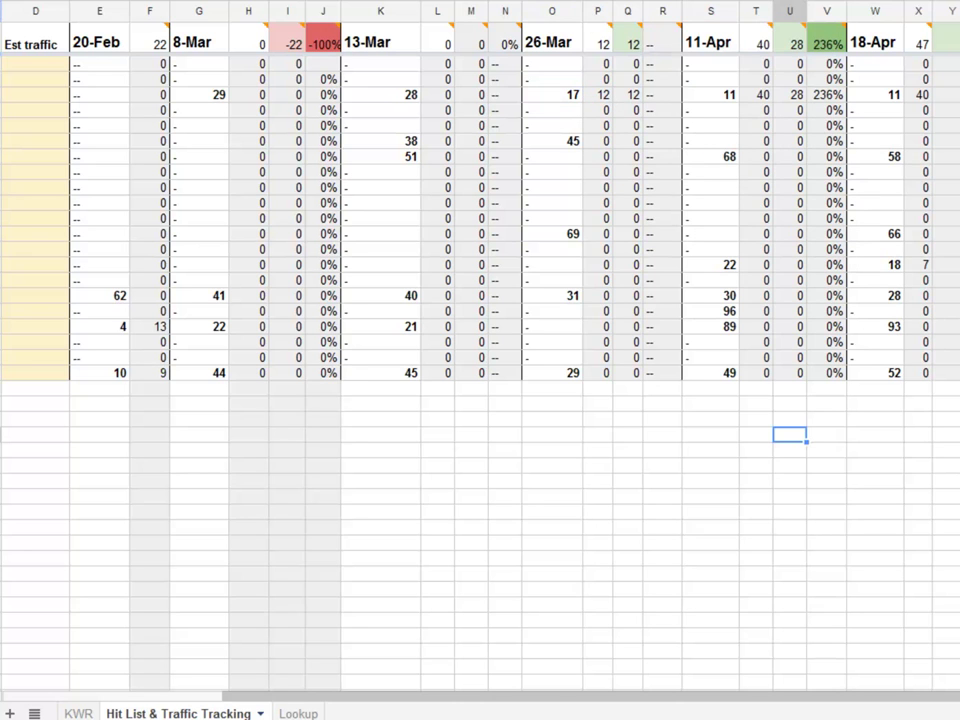
Inspect the 11-Apr estimated traffic, change and percentage change for "diets that work" against the 26-Mar traffic total.
click(758, 95)
click(790, 95)
click(826, 95)
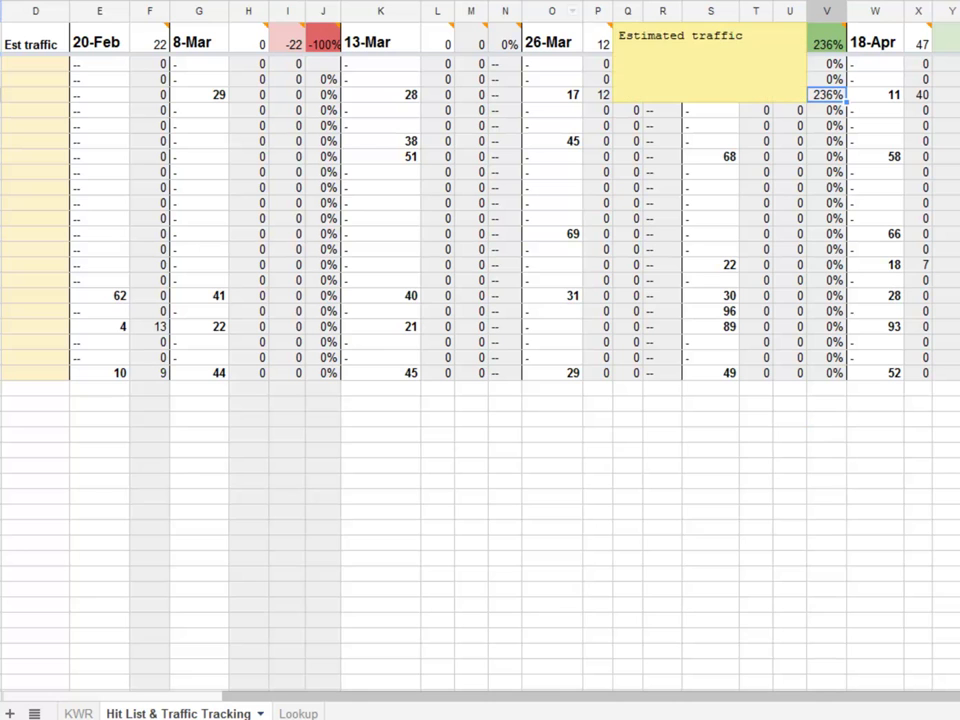
click(598, 43)
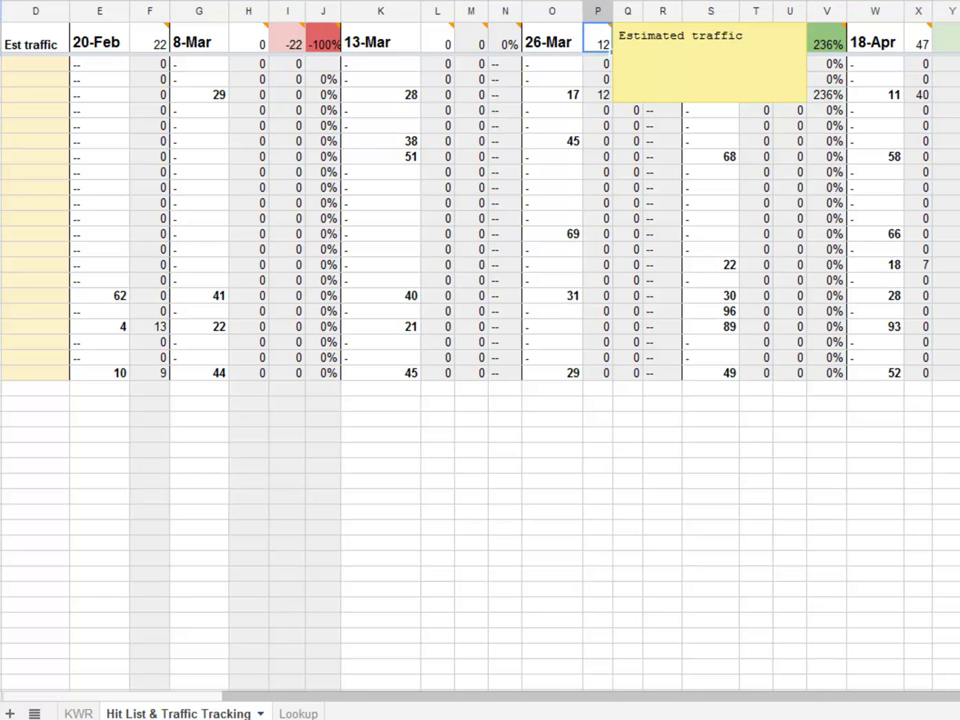
click(826, 95)
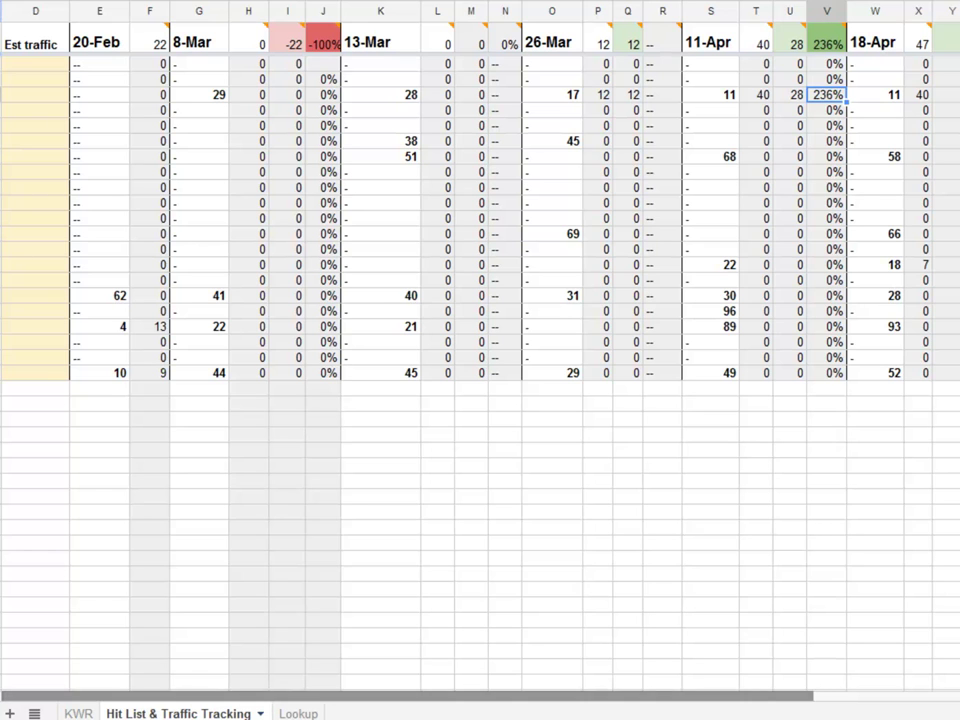
Compare the monthly search volume of "diets that work" with that of "overcome fear".
key(Home)
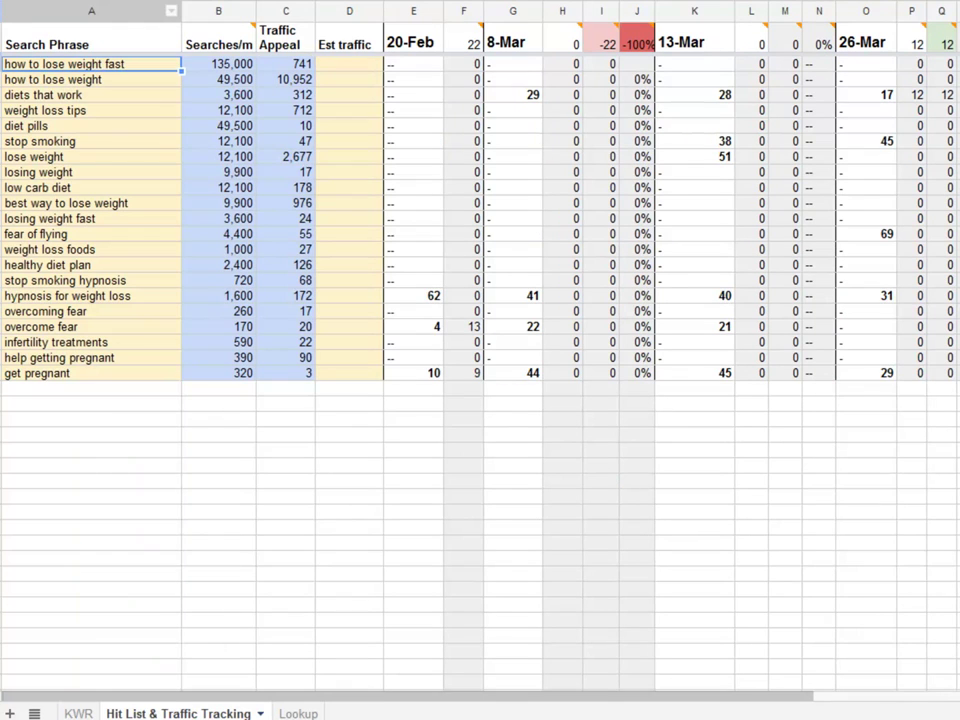
key(Down)
key(Down)
key(Right)
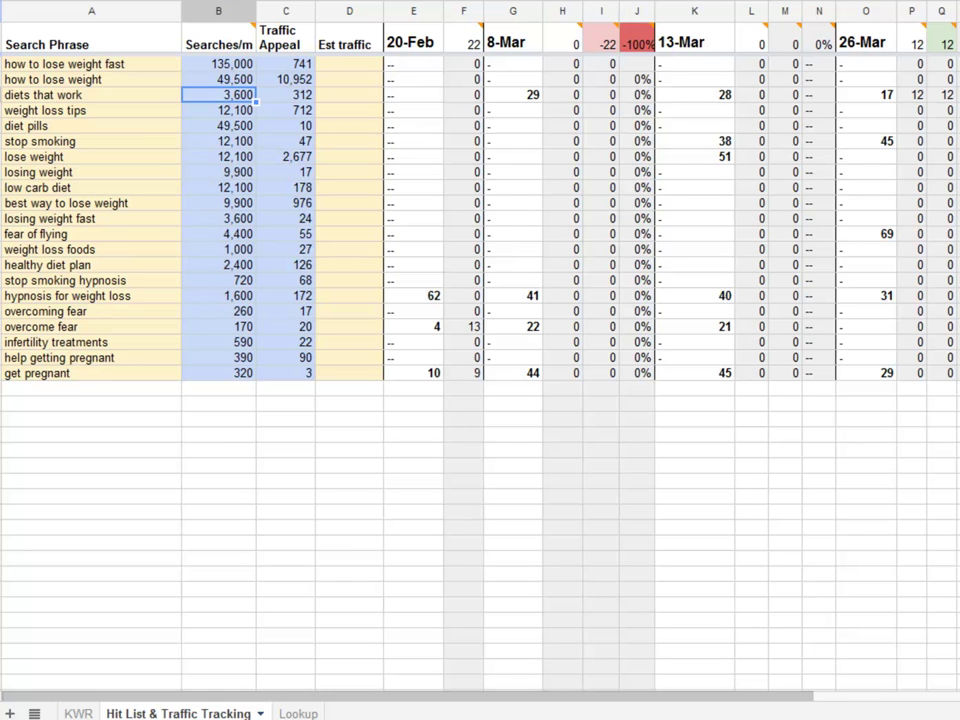
key(Left)
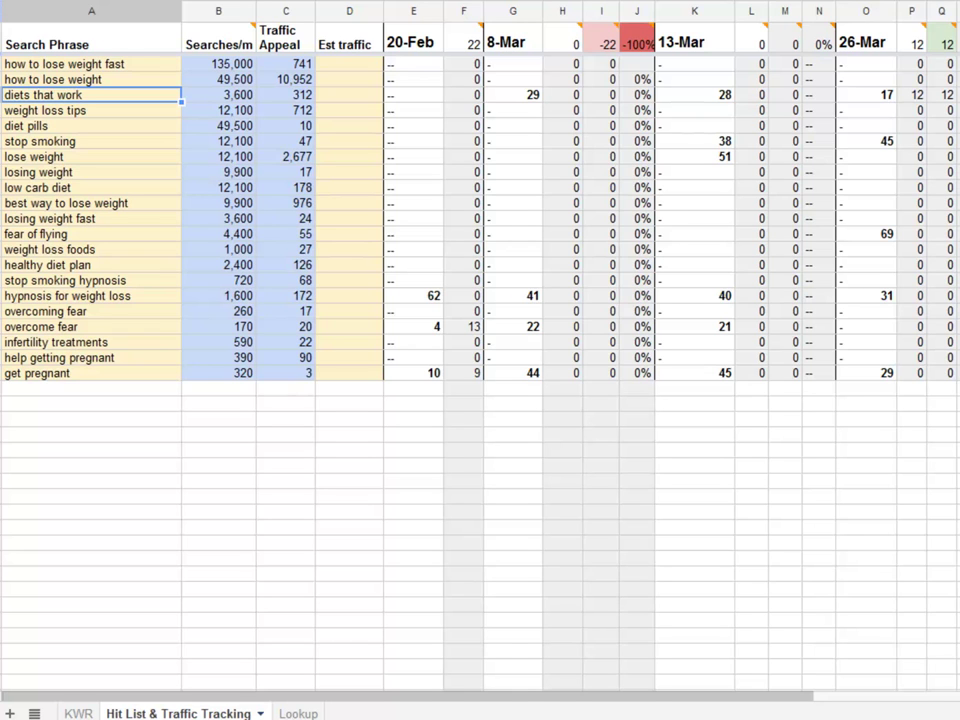
click(219, 327)
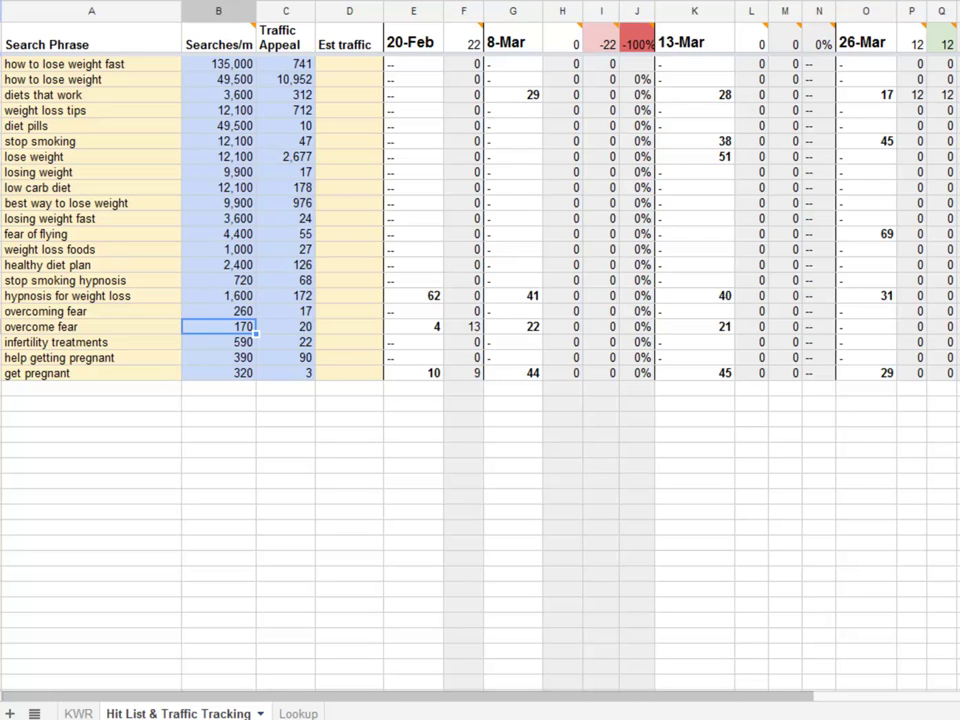
Check the 18-Apr estimated traffic for "healthy diet plan" and compare its 11-Apr and 18-Apr rankings.
scroll(480, 300, right, 3)
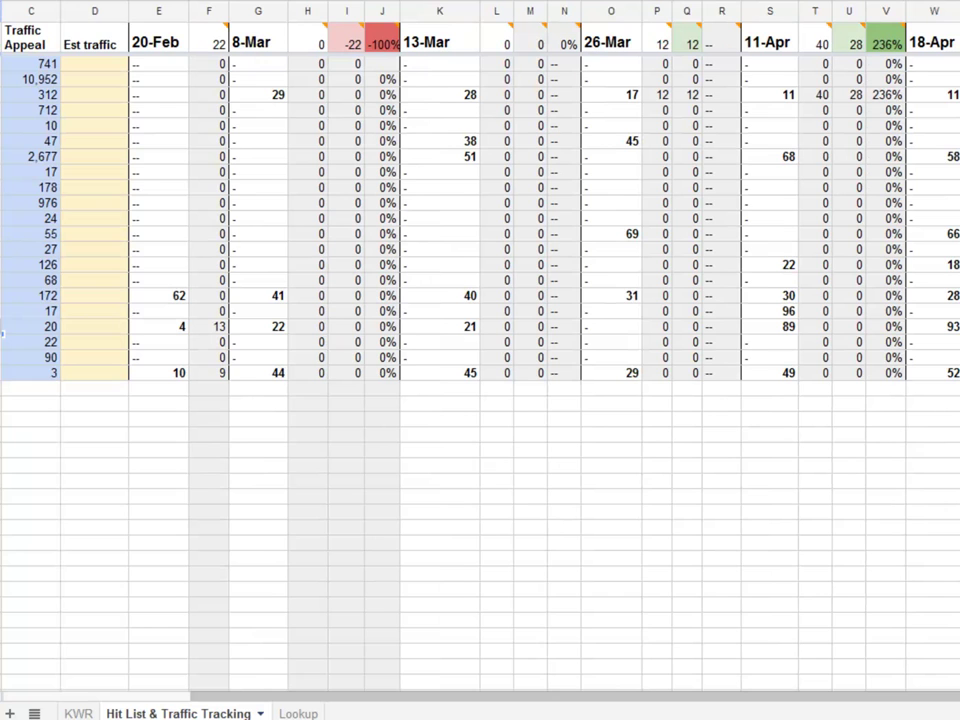
scroll(480, 300, right, 3)
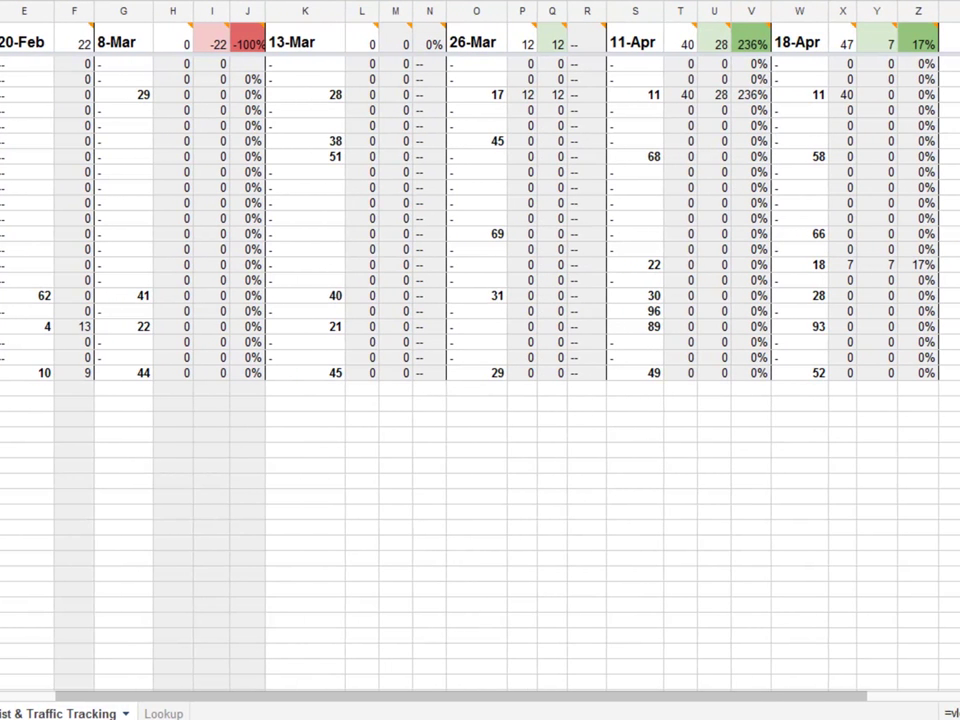
click(843, 265)
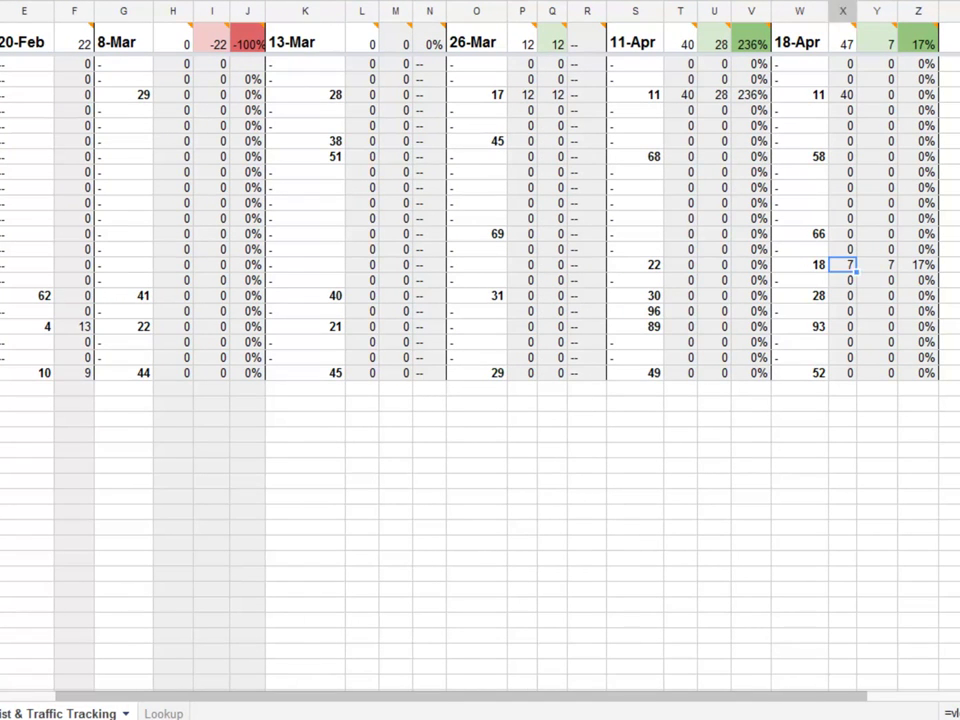
click(635, 265)
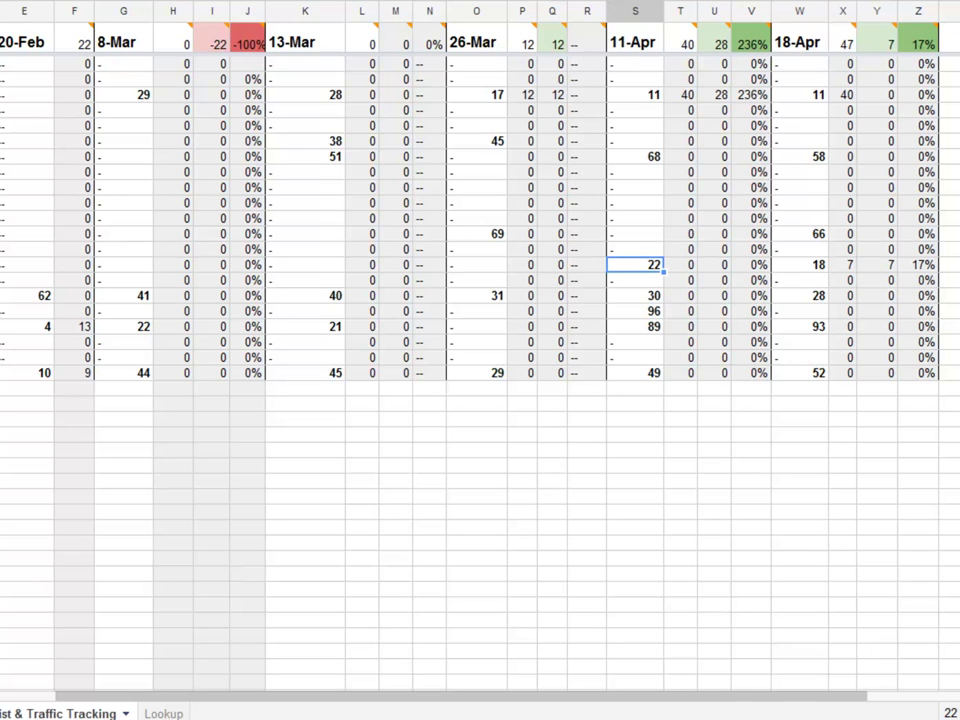
click(800, 265)
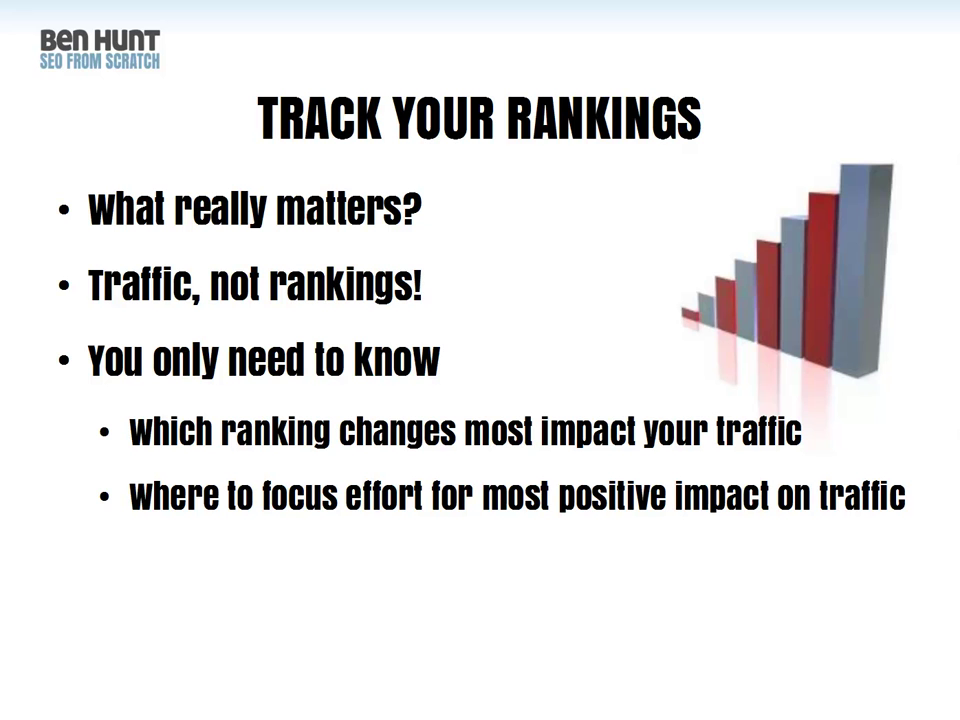
Return to the tracking spreadsheet and compare the "diets that work" ranking and estimated traffic between 11-Apr and 18-Apr.
key(alt+Tab)
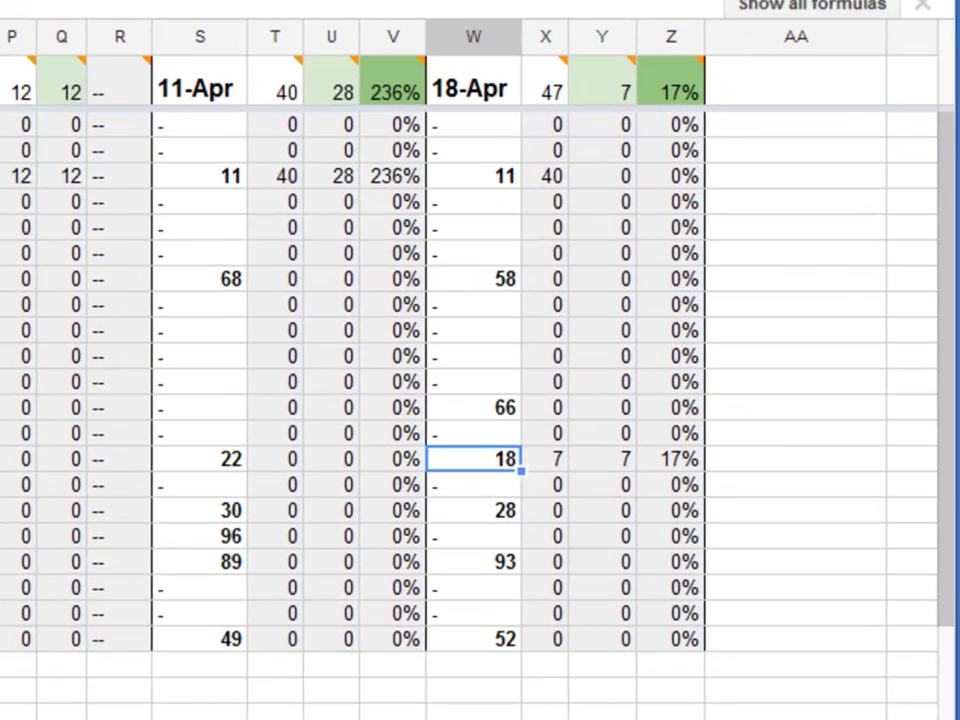
click(739, 239)
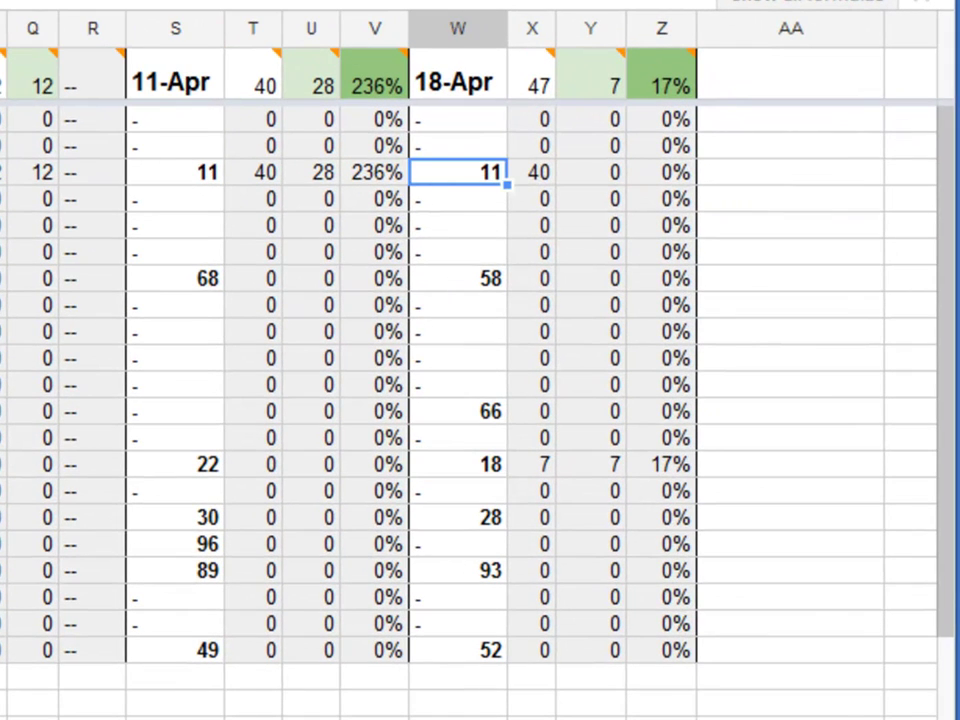
key(Left)
key(Left)
key(Left)
key(Left)
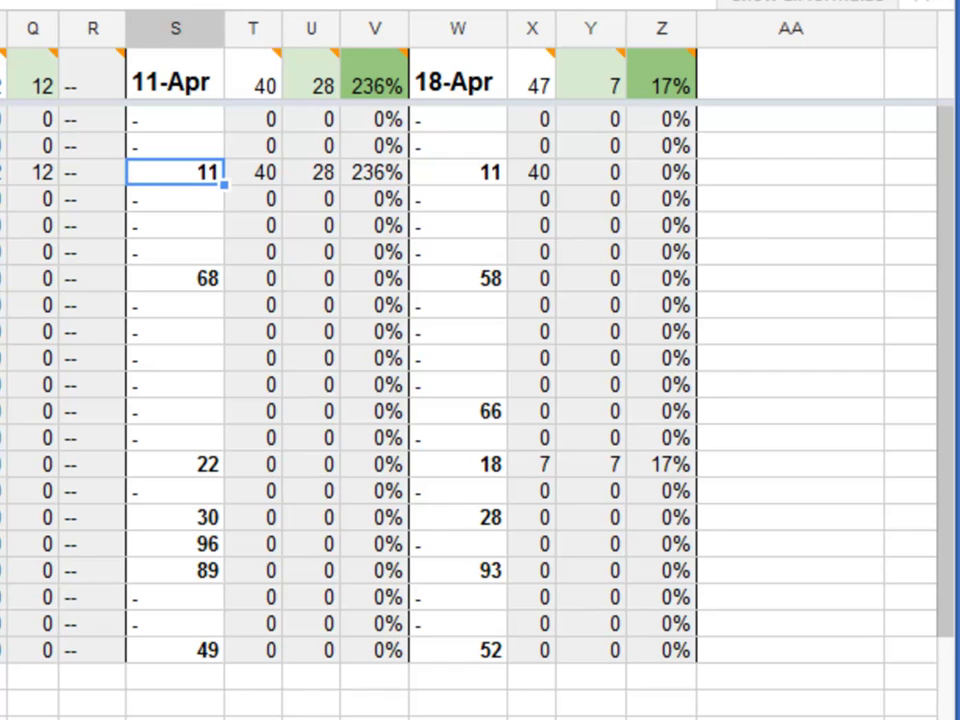
key(Right)
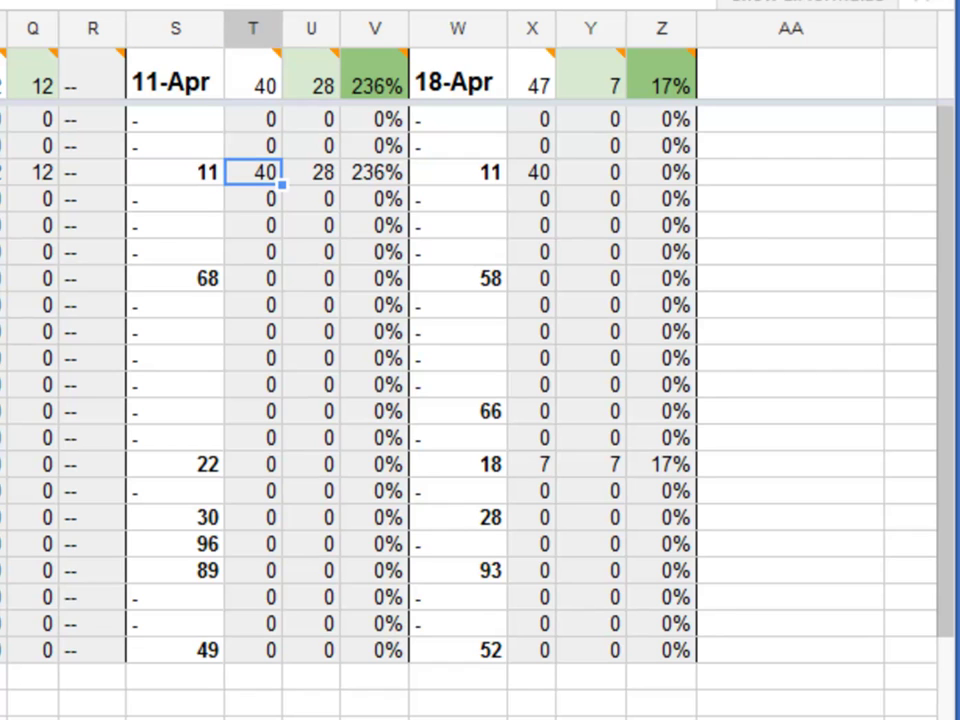
key(Right)
key(Right)
key(Right)
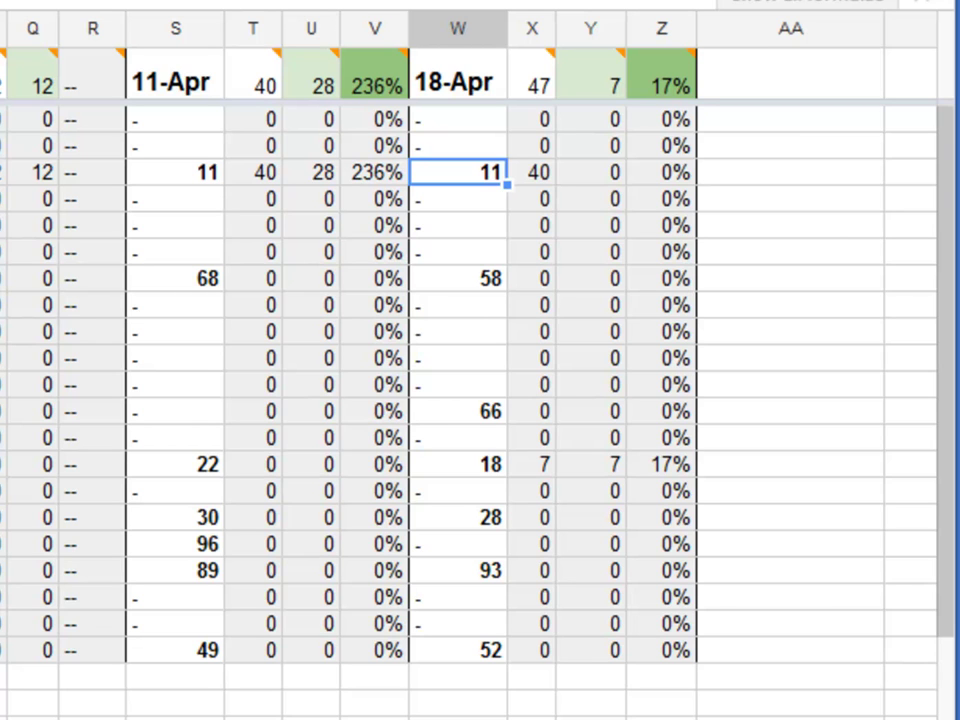
key(Down)
key(Down)
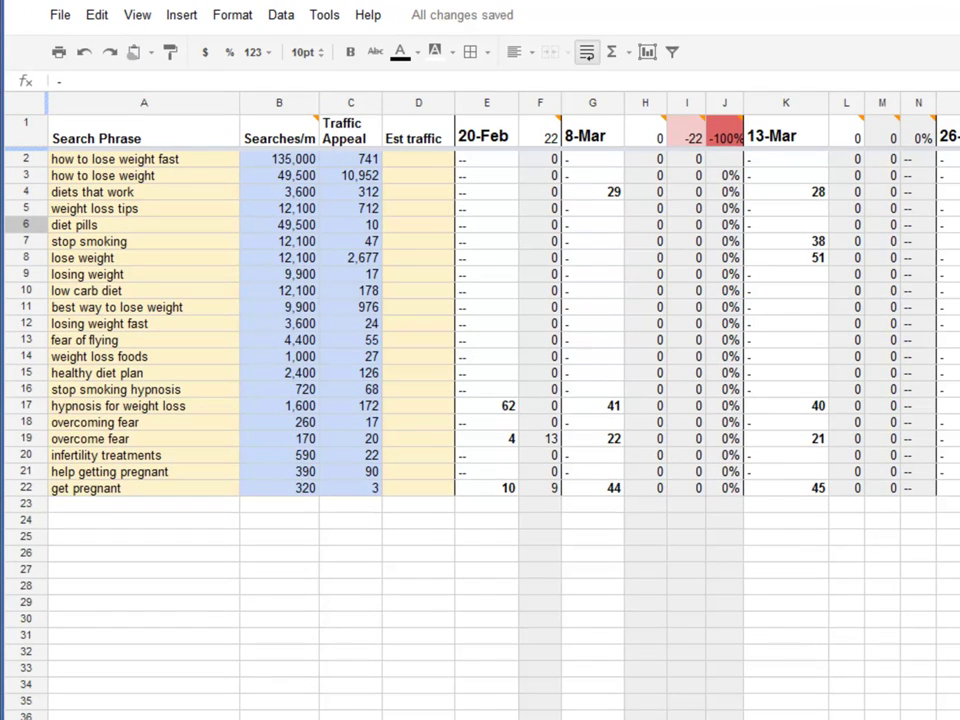
Sort the sheet by monthly searches in column B in descending order (Z → A).
click(279, 159)
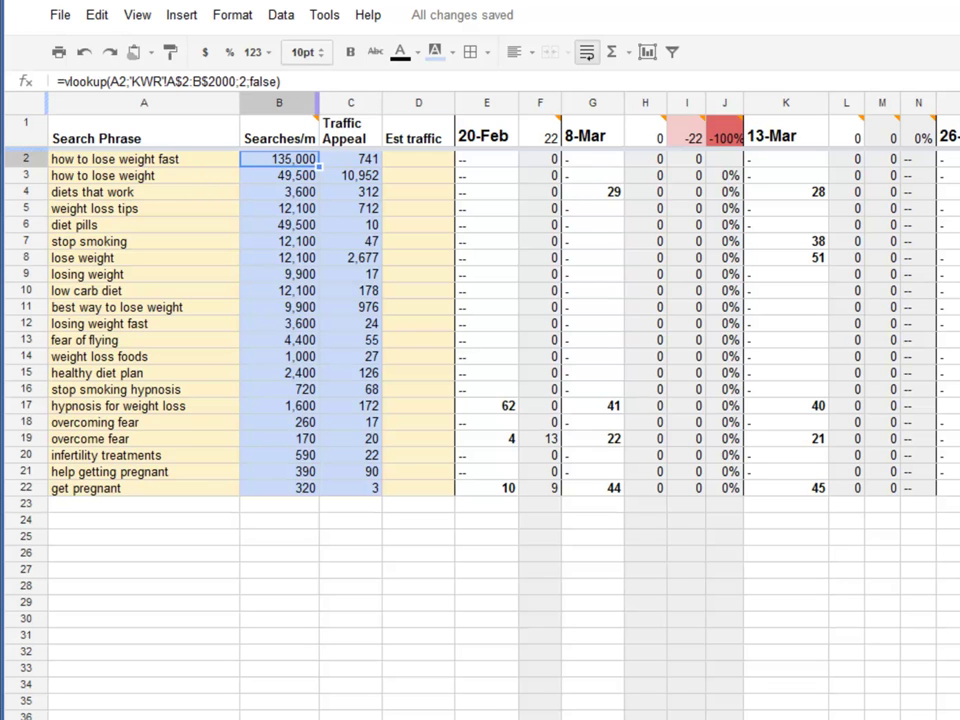
click(324, 15)
mouse_move(281, 15)
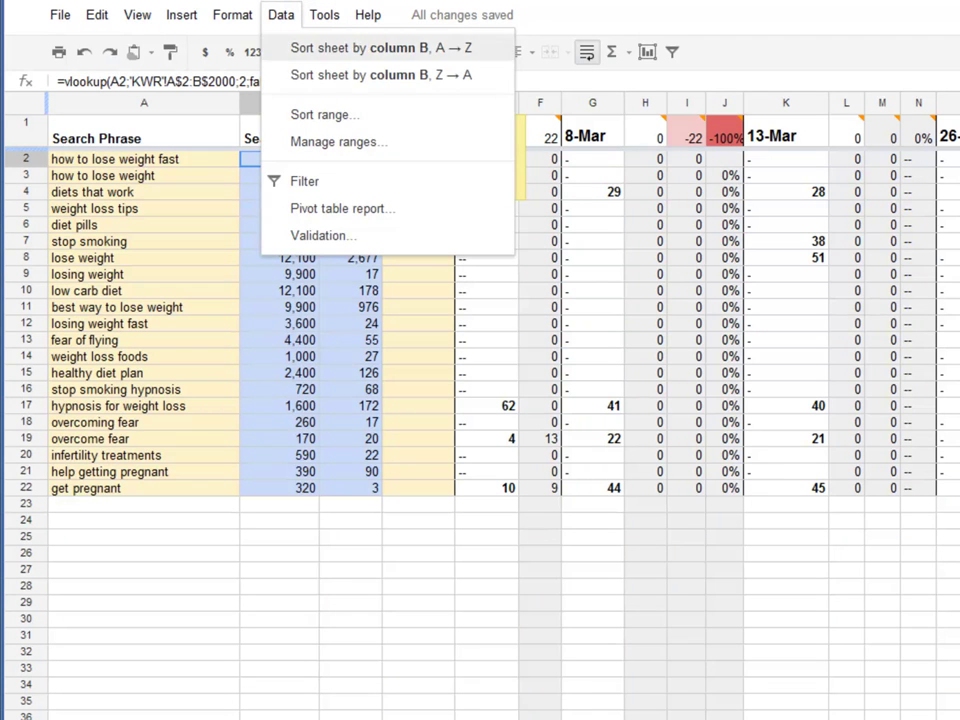
click(345, 74)
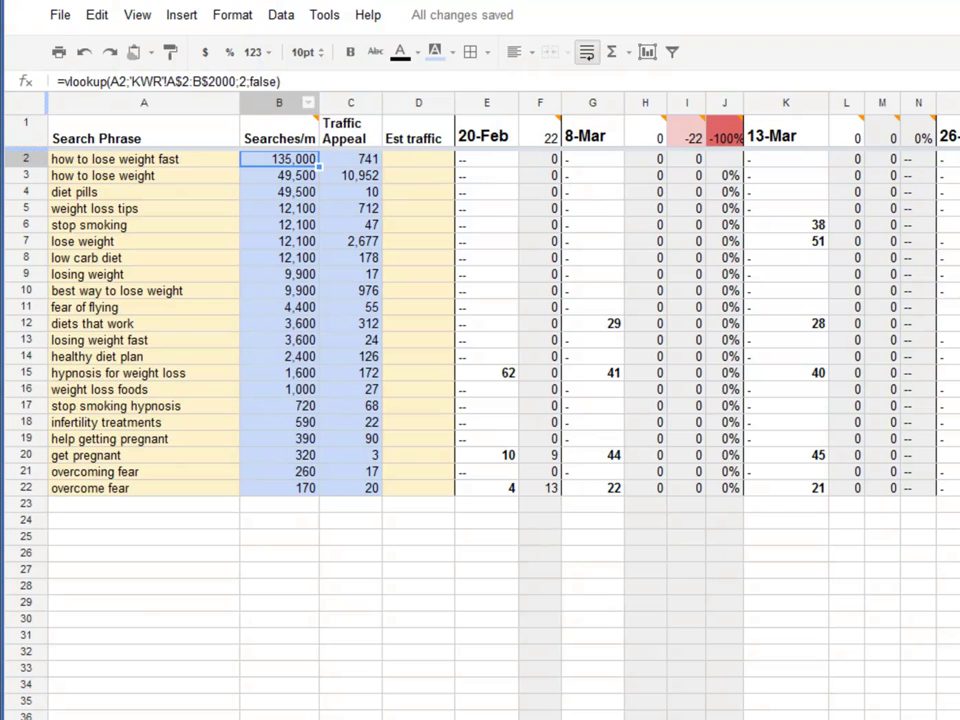
click(593, 685)
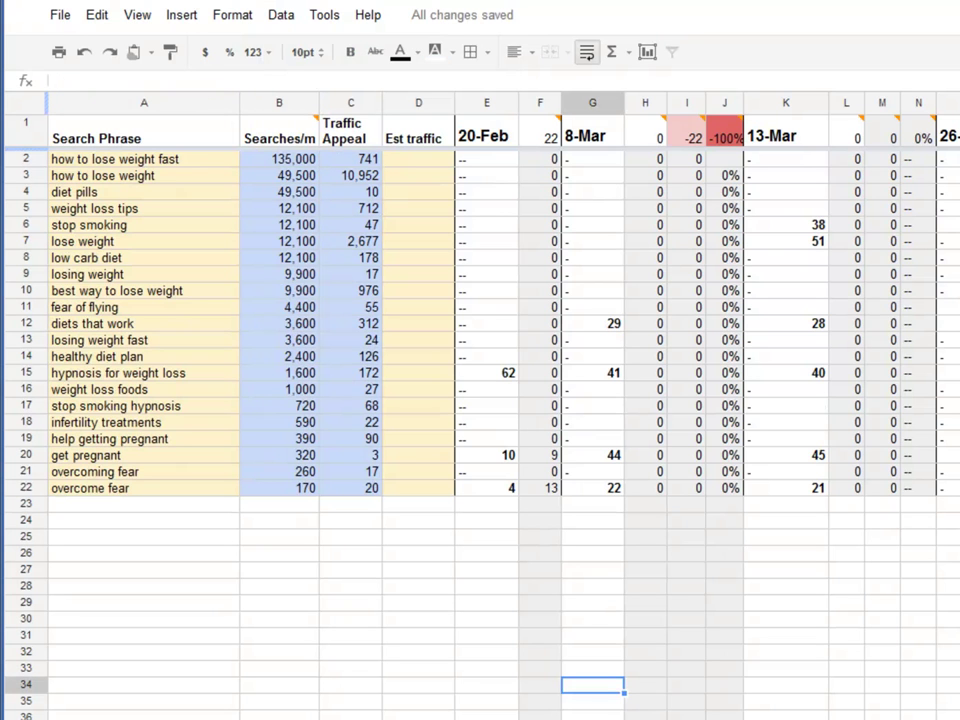
Review the 18-Apr rankings of the highest-volume phrases in W2:W10 and the ranking of "diets that work".
scroll(480, 400, right, 5)
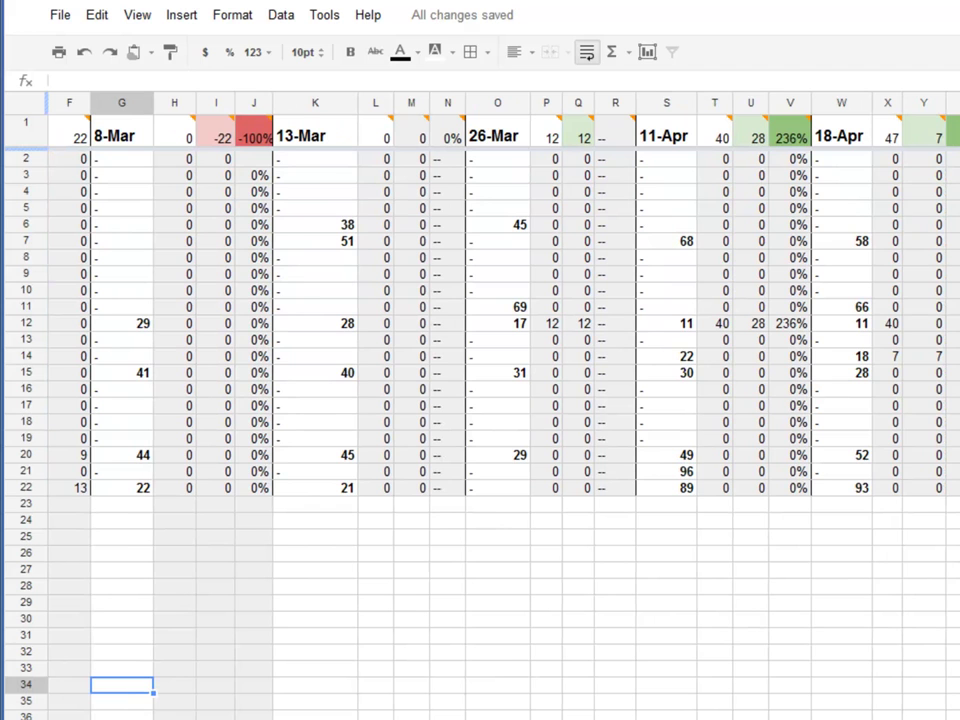
drag(842, 159, 842, 291)
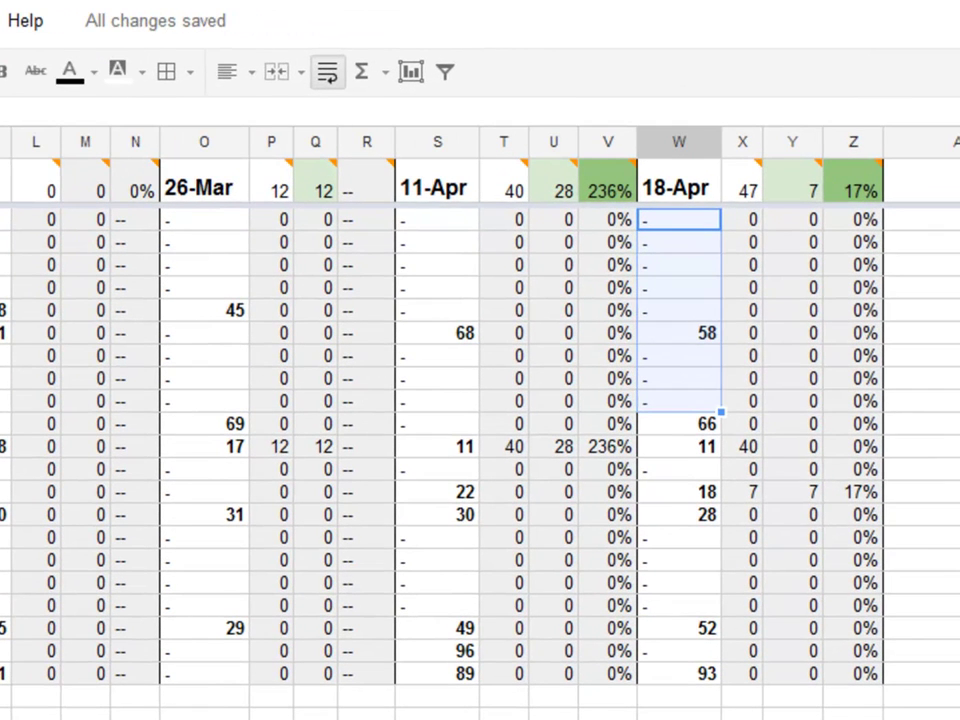
click(922, 492)
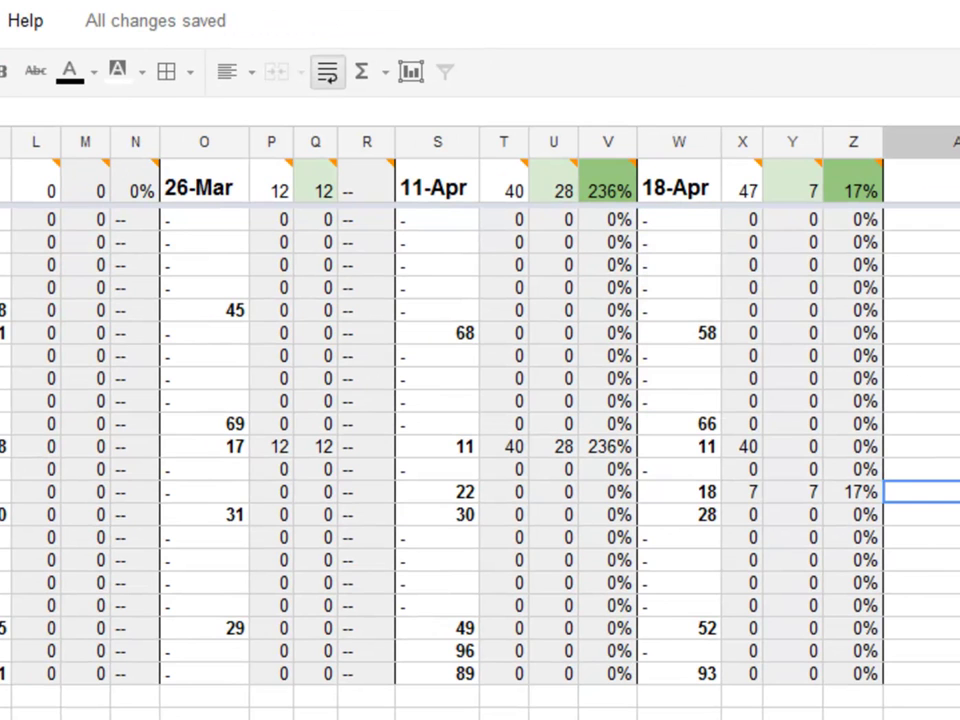
click(679, 447)
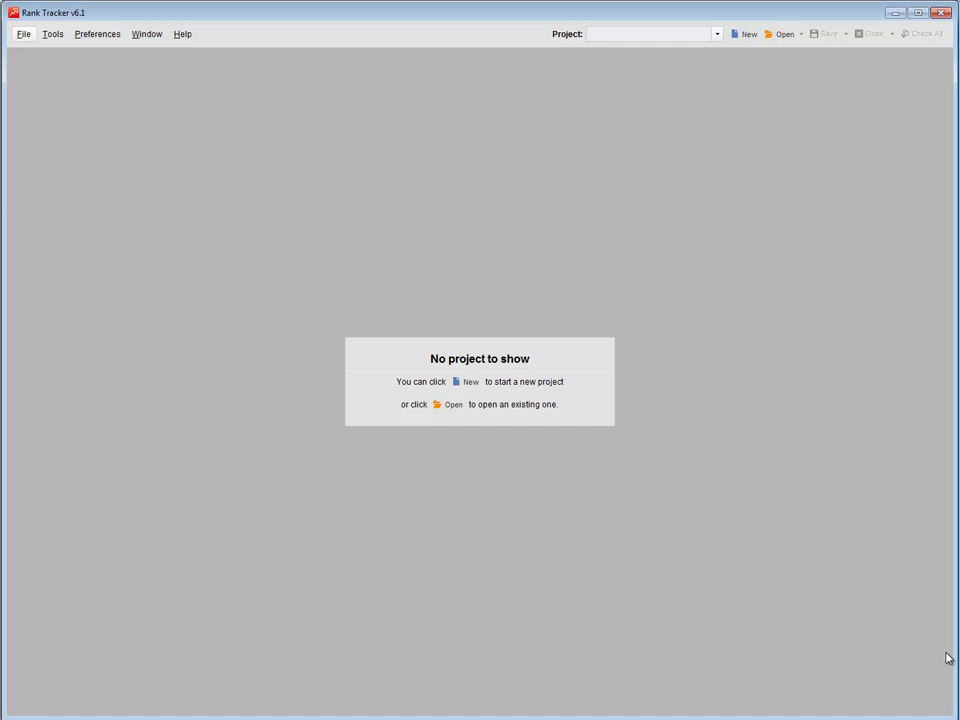
click(24, 34)
key(Return)
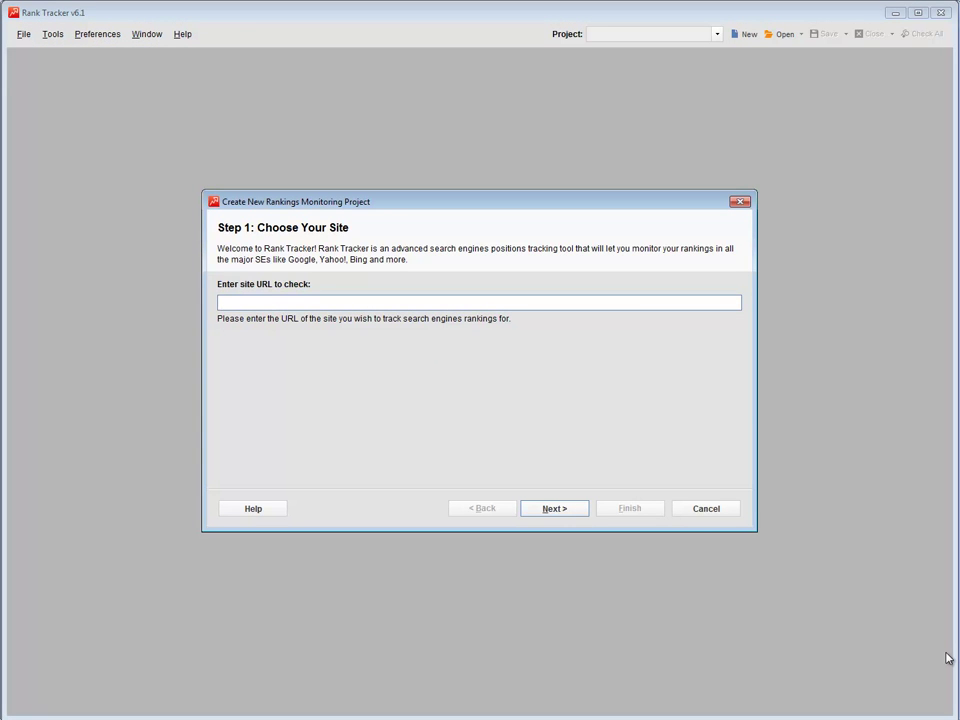
text(www.marisapeer.com)
key(Return)
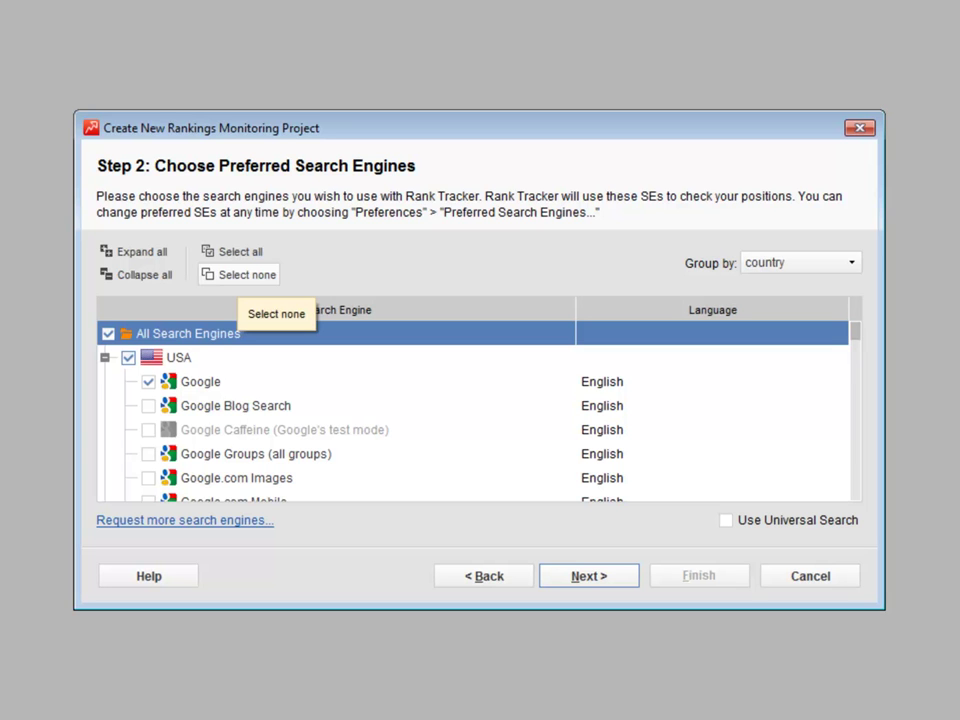
Clear the preselected search engines and choose only the UK engine Google.co.uk (the web) for the project.
click(240, 274)
click(105, 357)
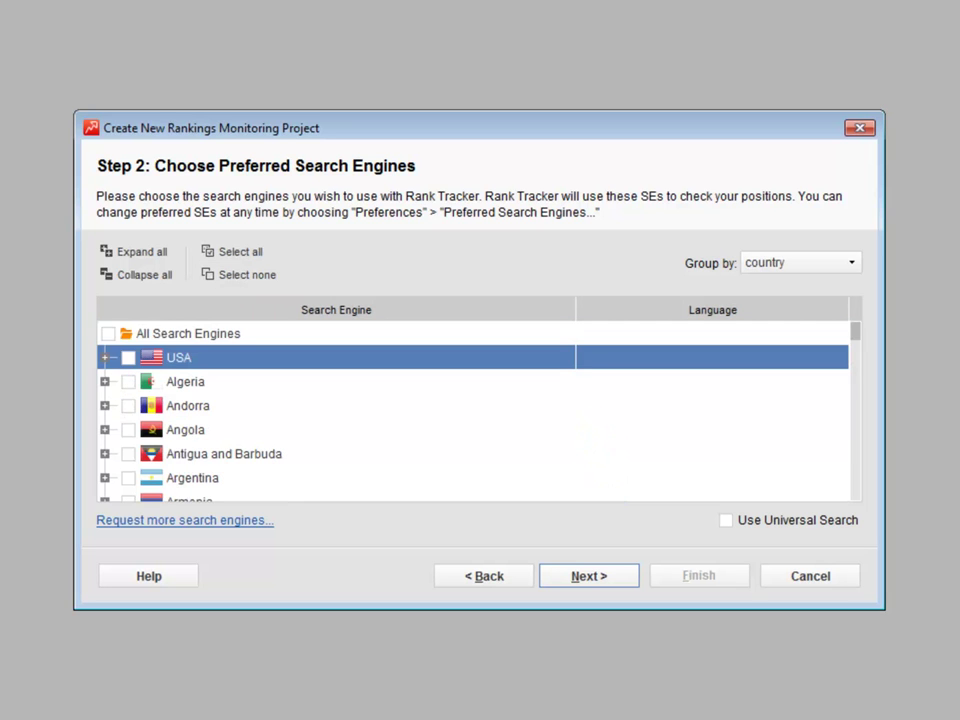
scroll(472, 411, down, 18)
scroll(472, 411, down, 20)
click(105, 334)
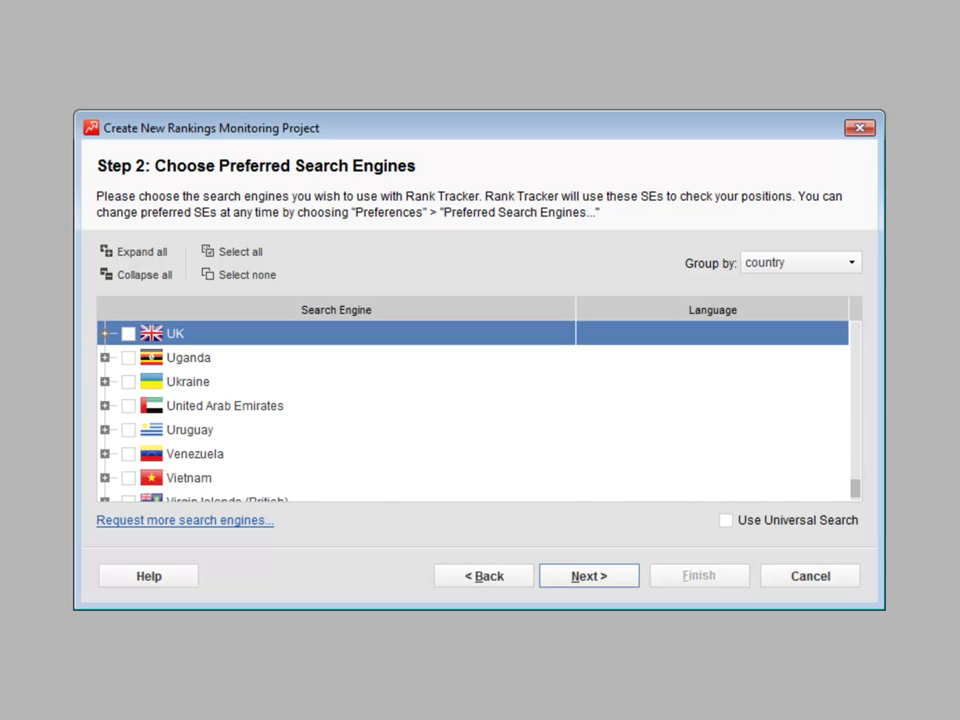
click(104, 333)
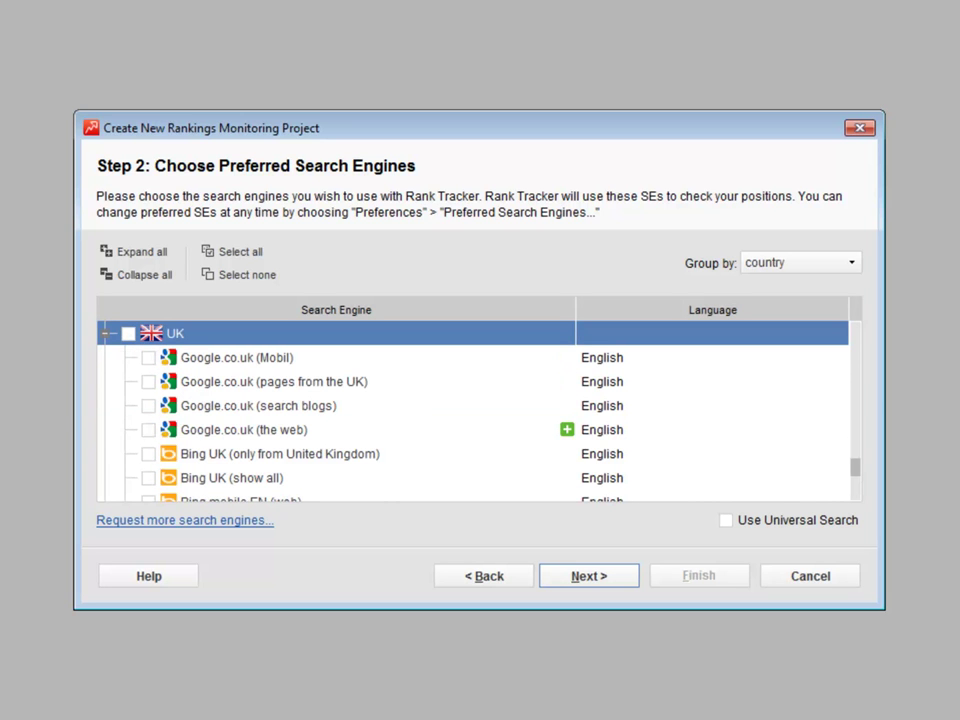
click(148, 430)
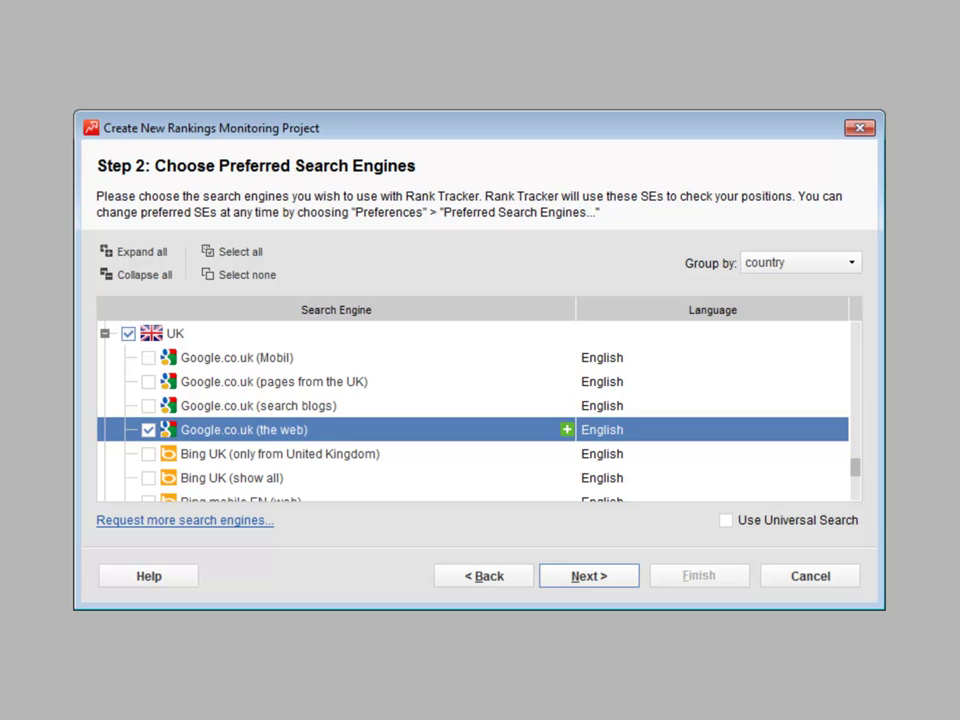
click(589, 576)
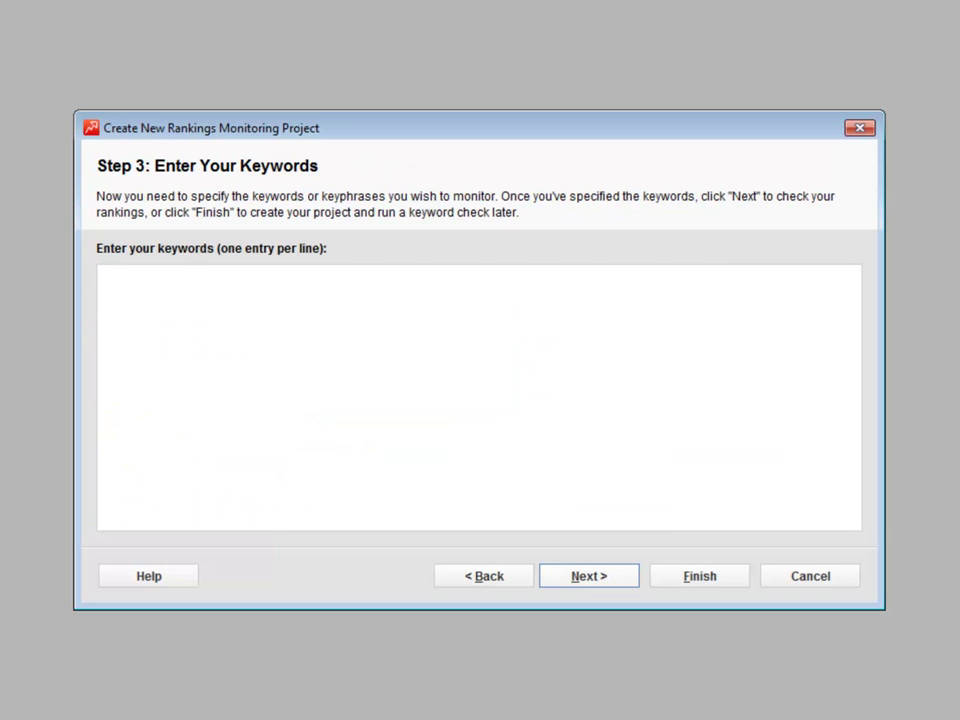
Copy the search phrases in A2:A22 of the spreadsheet into the Rank Tracker project's keywords and run the ranking check.
key(alt+Tab)
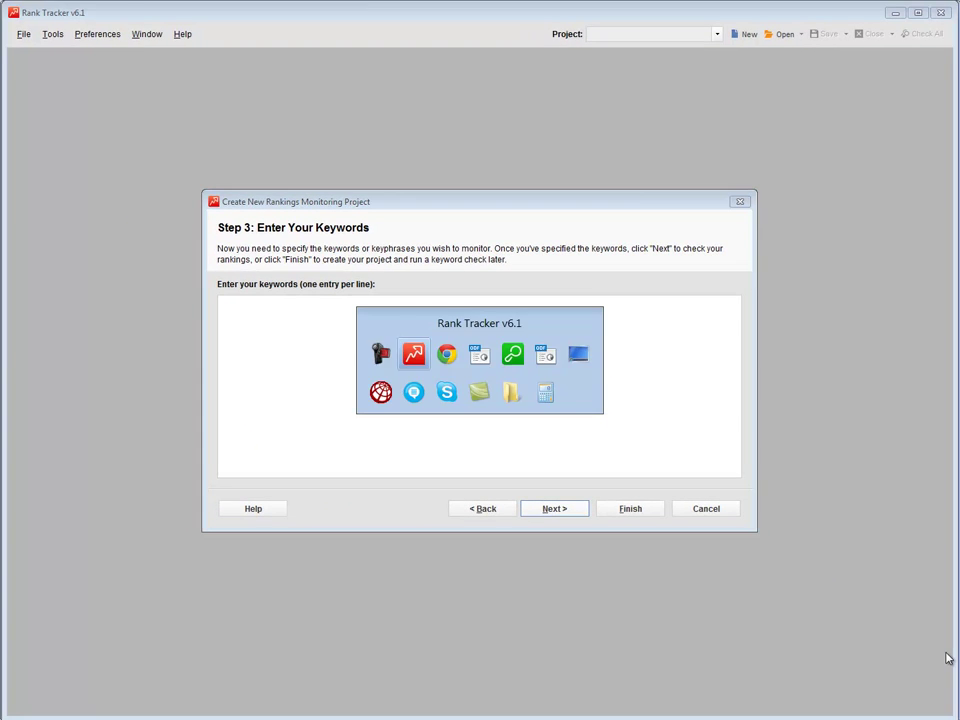
key(alt+Tab)
drag(102, 216, 102, 450)
key(ctrl+c)
key(alt+Tab)
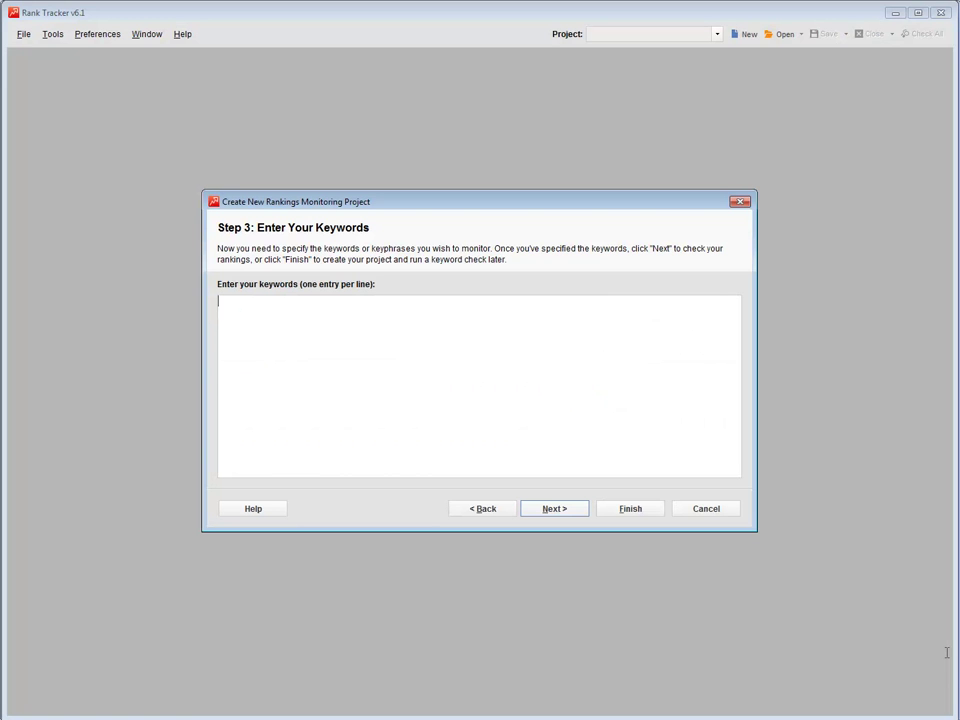
key(ctrl+v)
key(alt+n)
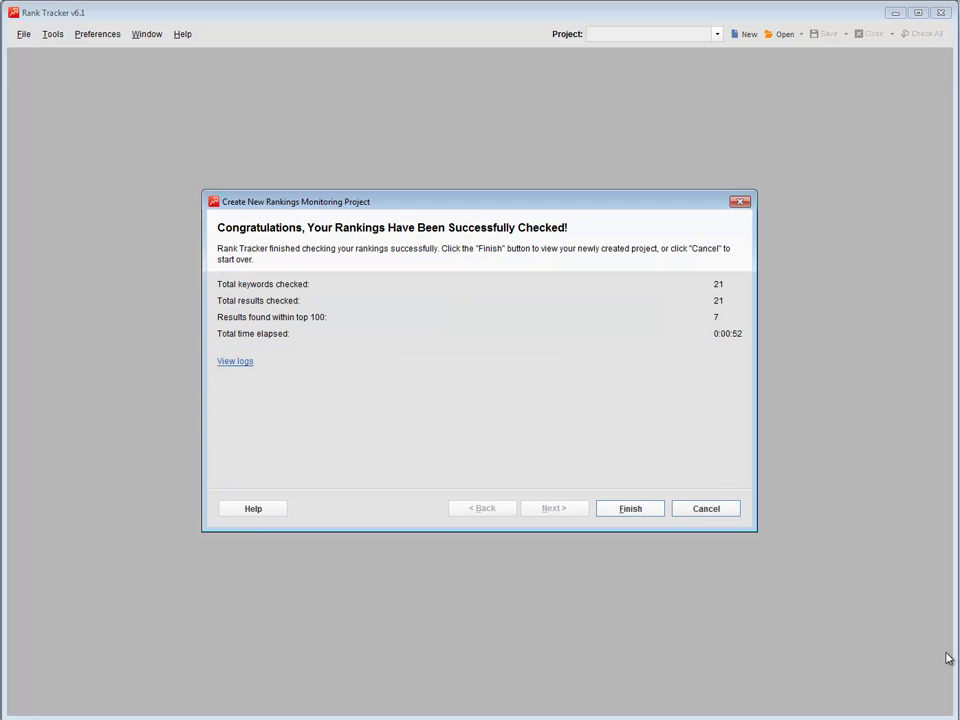
Finish creating the project and narrow the Rank Tracker window so the spreadsheet shows beside it.
key(Return)
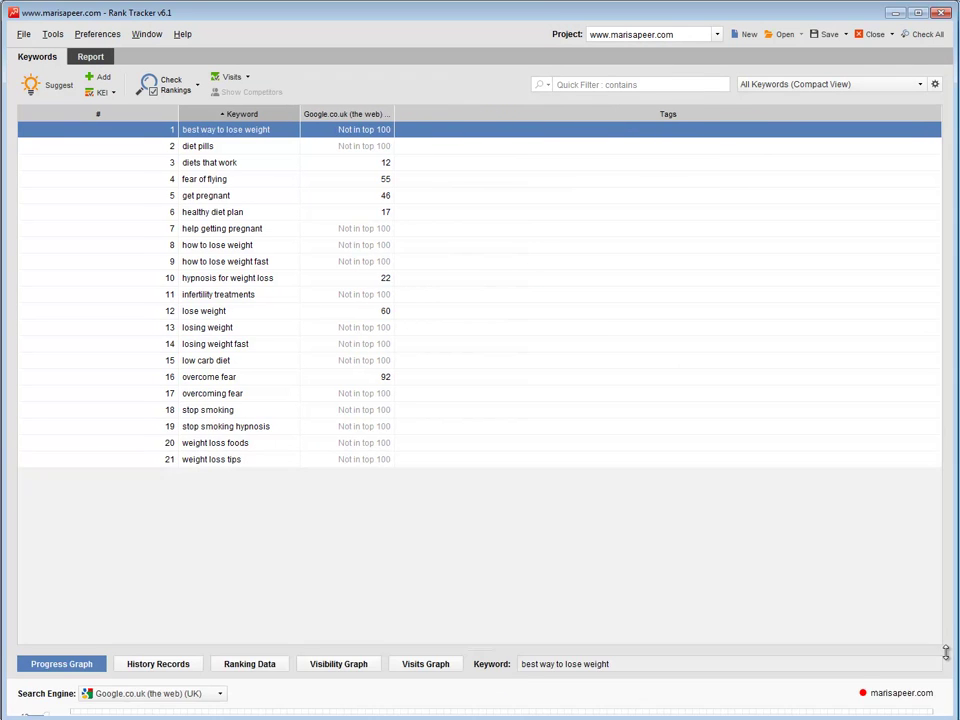
drag(4, 652, 477, 652)
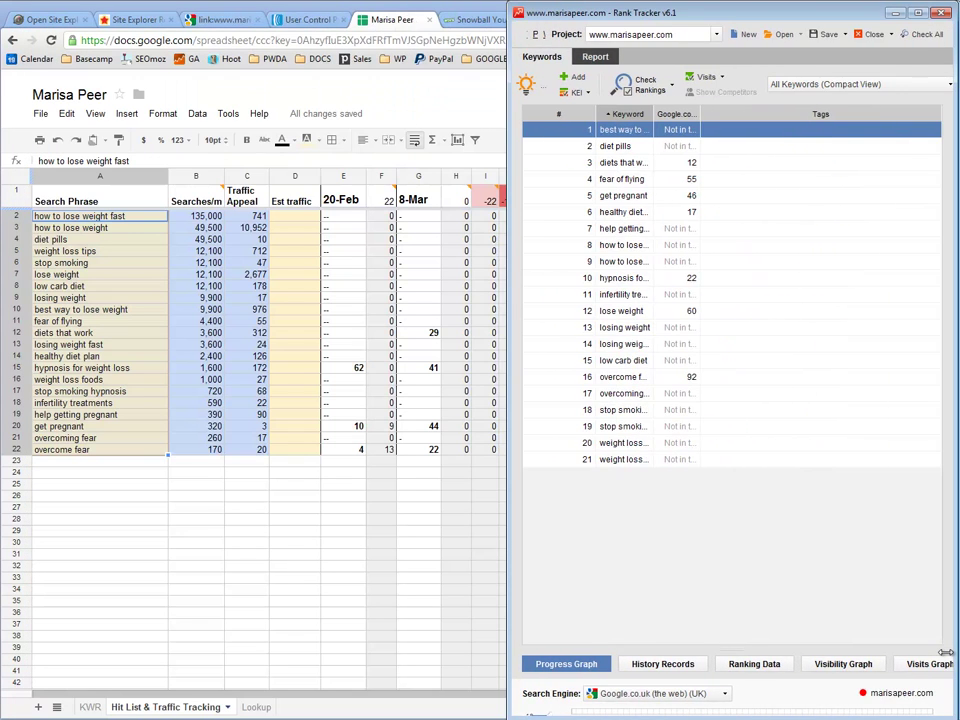
Narrow the Rank Tracker and spreadsheet windows further so they fit side by side without overlapping.
drag(945, 652, 946, 653)
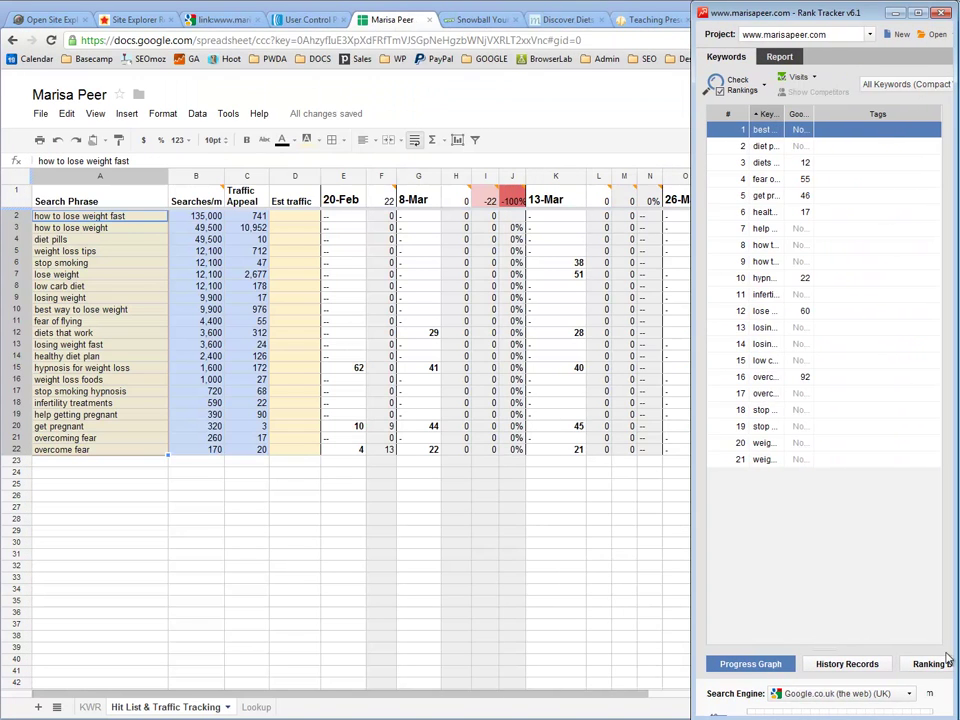
drag(560, 693, 778, 693)
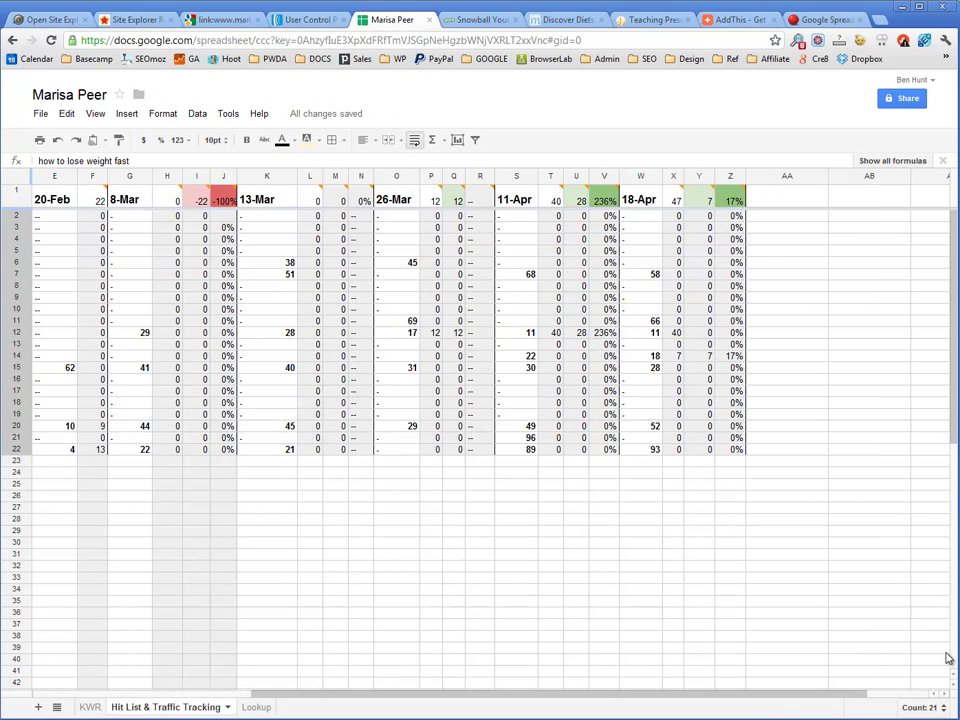
drag(957, 658, 654, 658)
drag(654, 652, 688, 652)
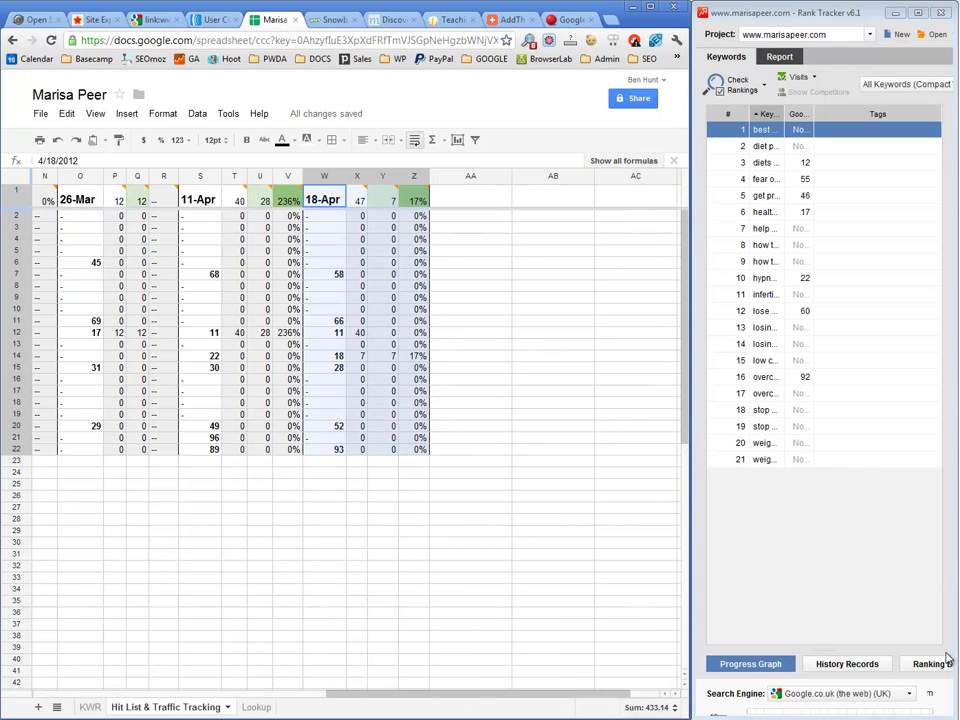
Duplicate the 18-Apr tracking block W1:Z22 into the empty columns starting at AA1.
key(ctrl+c)
click(470, 196)
key(ctrl+v)
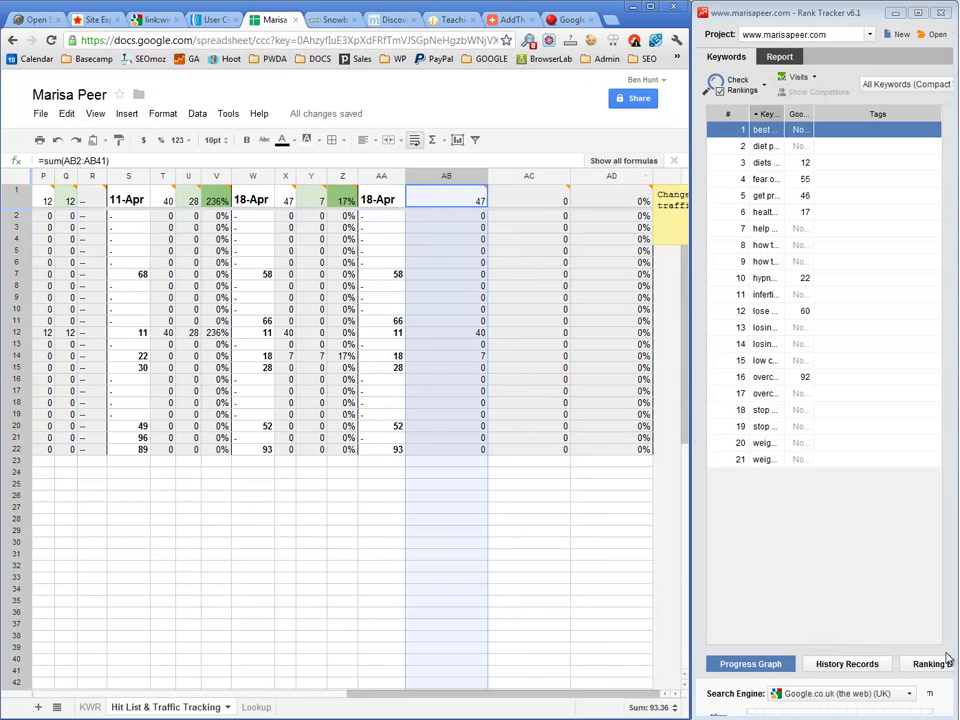
Narrow columns AB through AD together so the new tracking block takes less room.
click(611, 176)
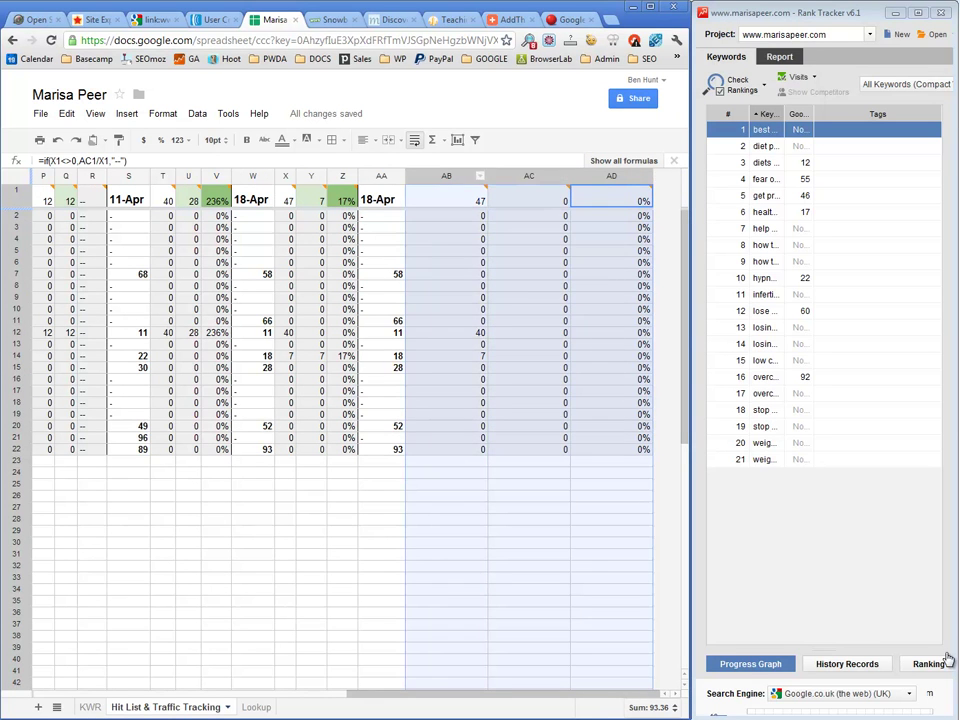
key(shift+Left)
key(shift+Left)
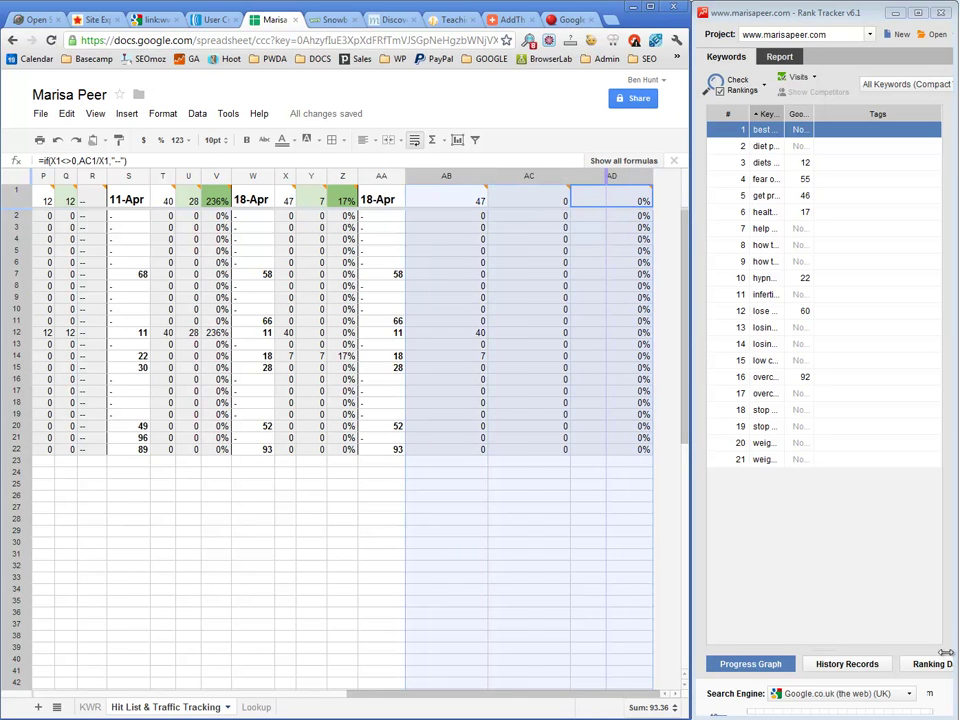
click(583, 519)
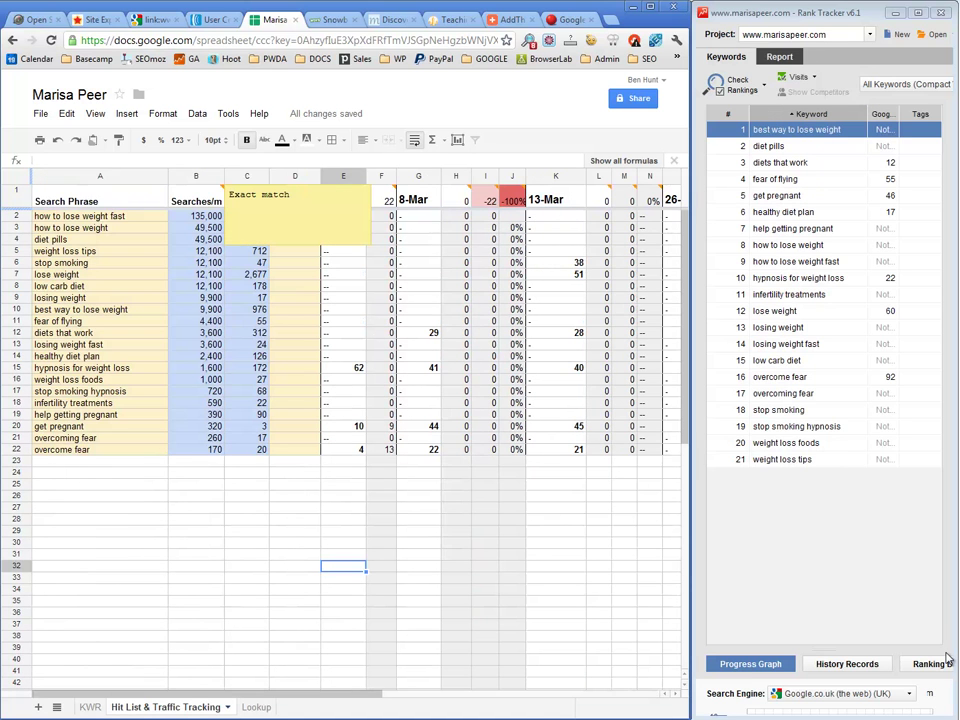
Freeze the first column so the search phrases stay beside the newest tracking block.
key(alt+v)
key(Down)
key(Down)
key(Down)
key(Down)
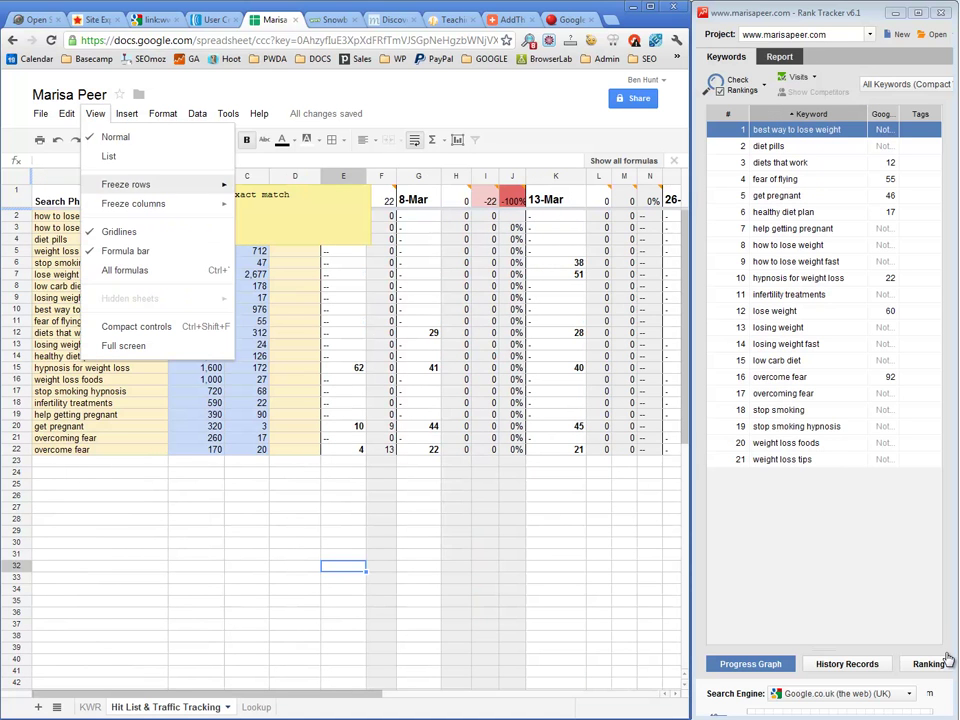
key(Right)
key(Down)
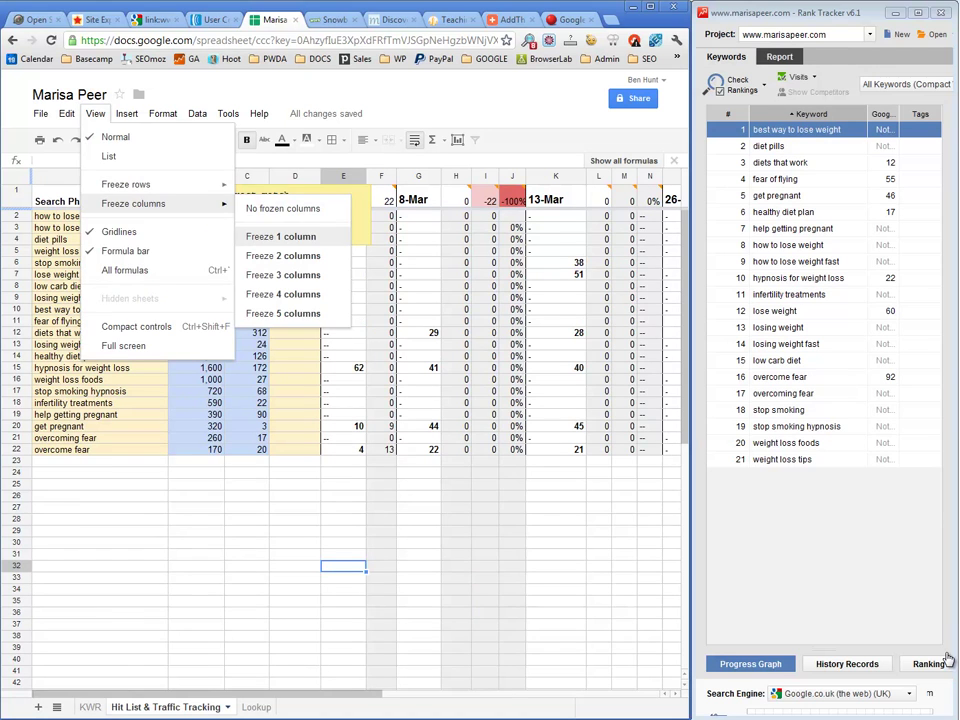
key(Return)
scroll(412, 430, right, 5)
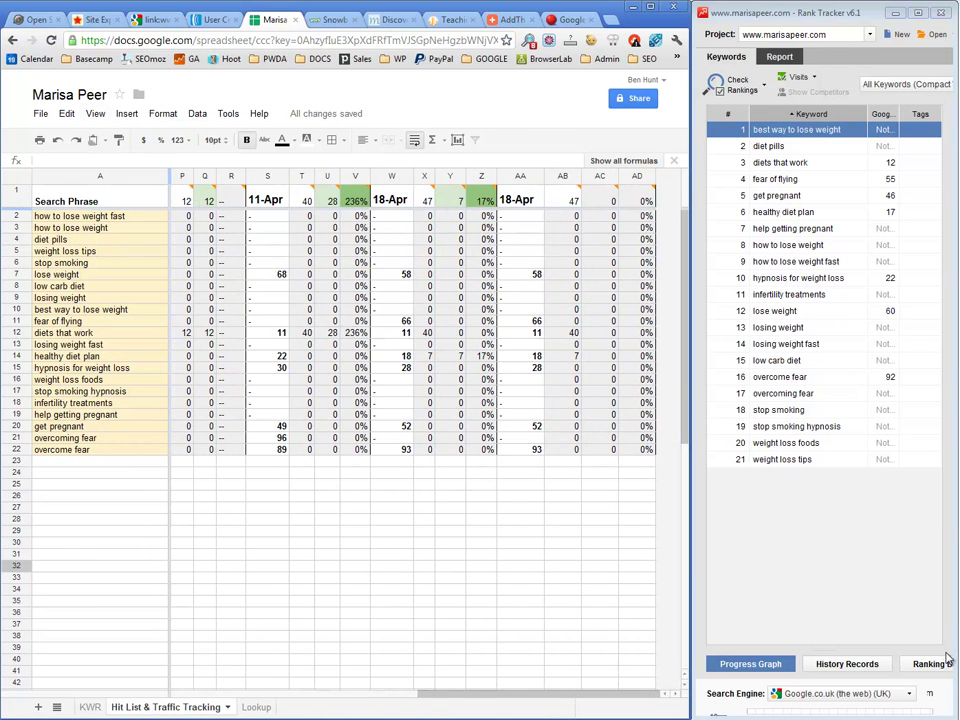
Date the new tracking block 19 apr in cell AA1.
click(520, 198)
text(19 apr)
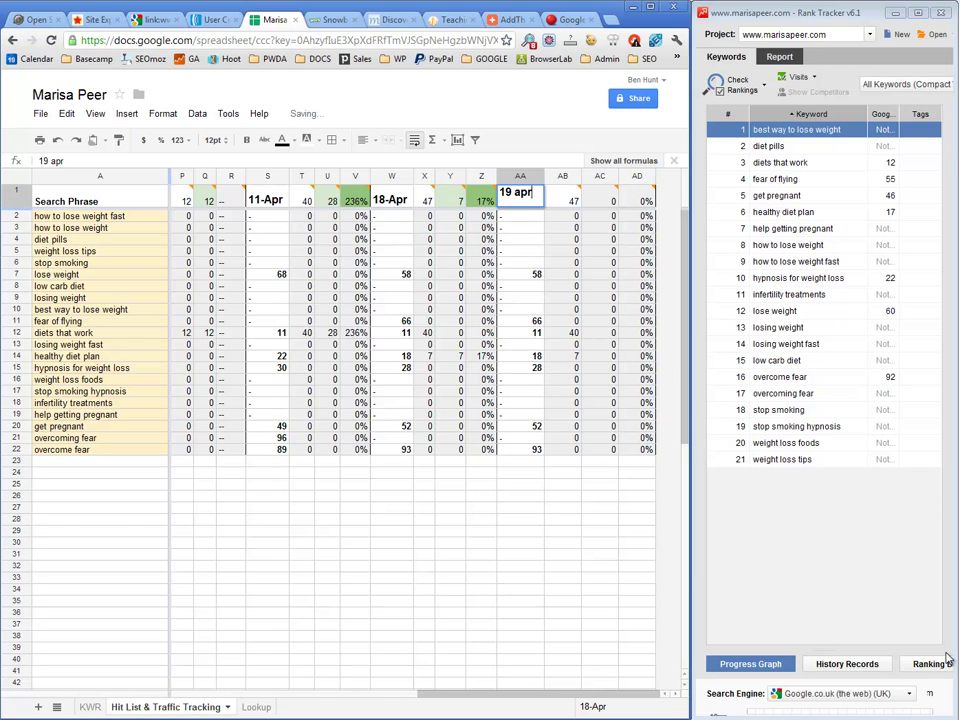
key(Return)
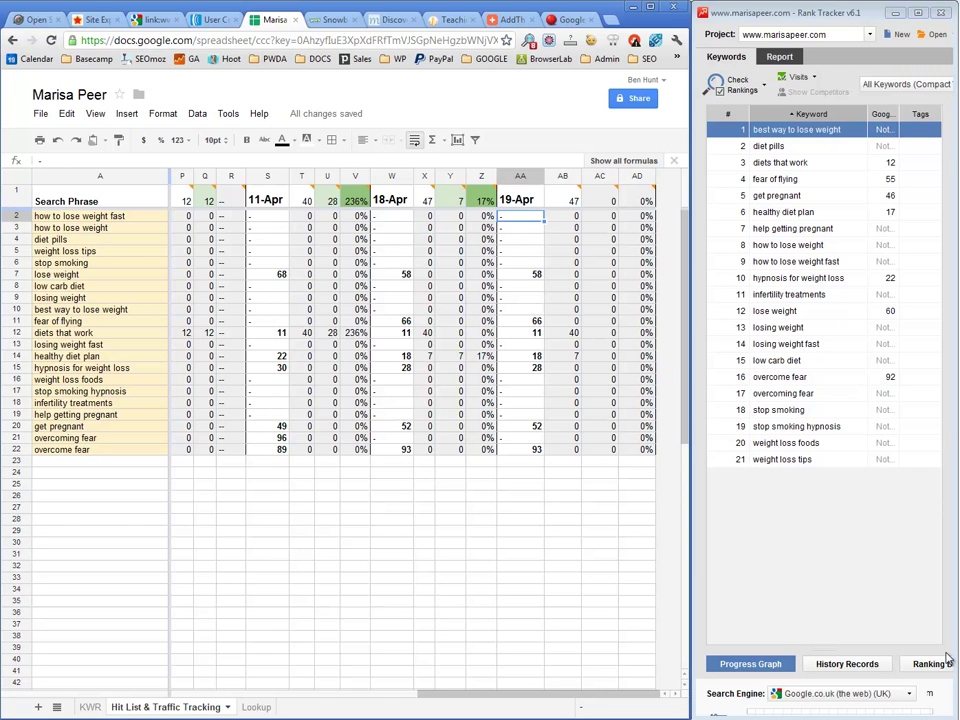
Enter the Rank Tracker positions in the 19-Apr column: 12 for "diets that work" and 55 for "fear of flying".
click(808, 162)
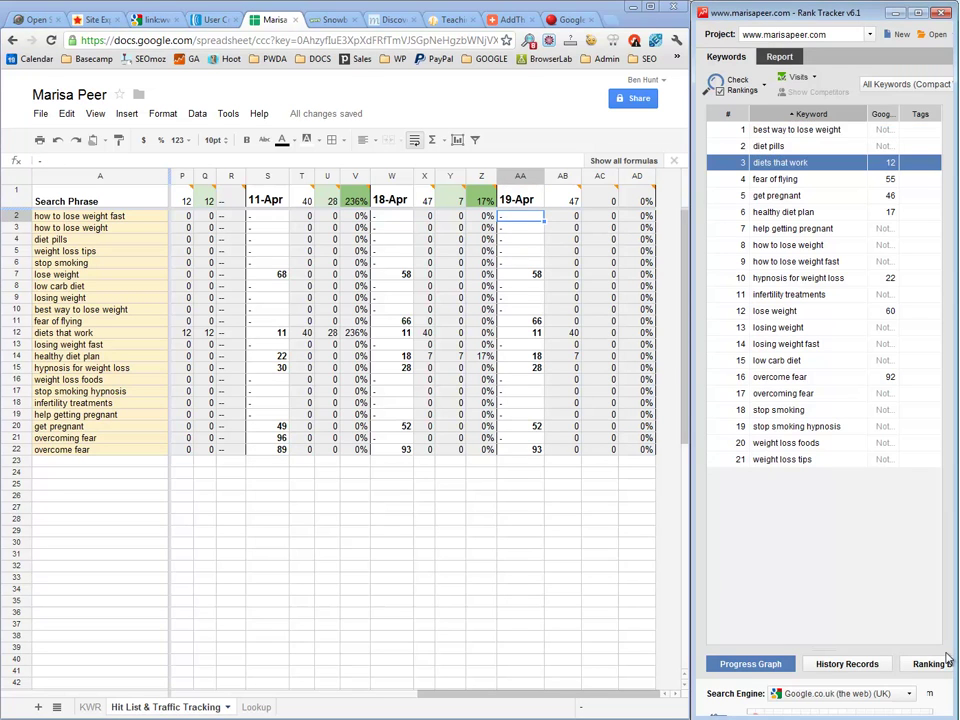
click(520, 333)
text(12)
key(Down)
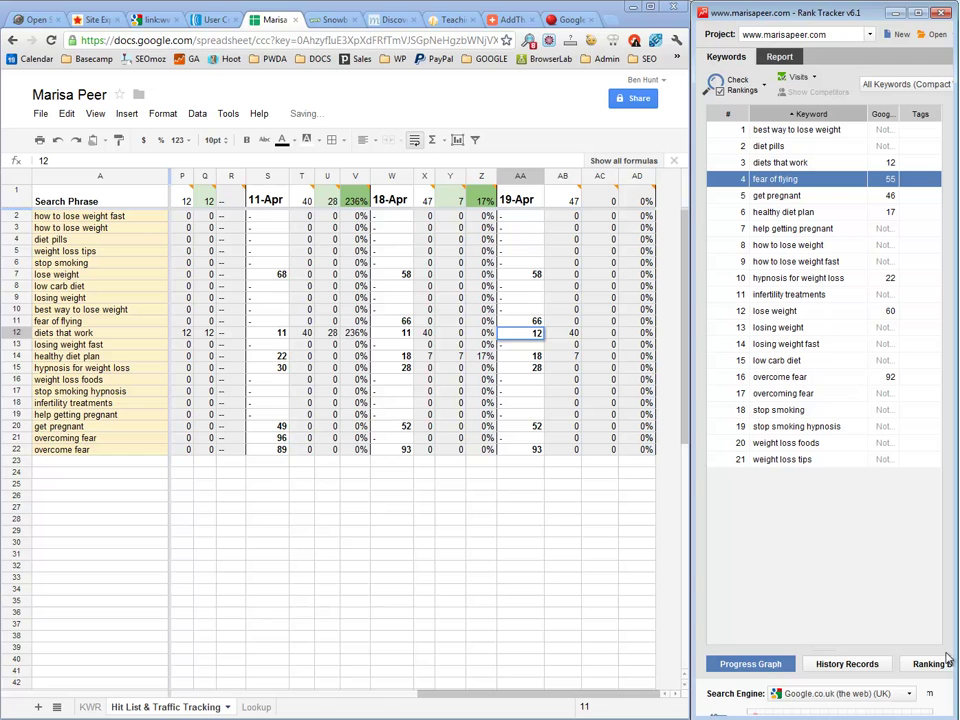
key(Up)
text(55)
key(Tab)
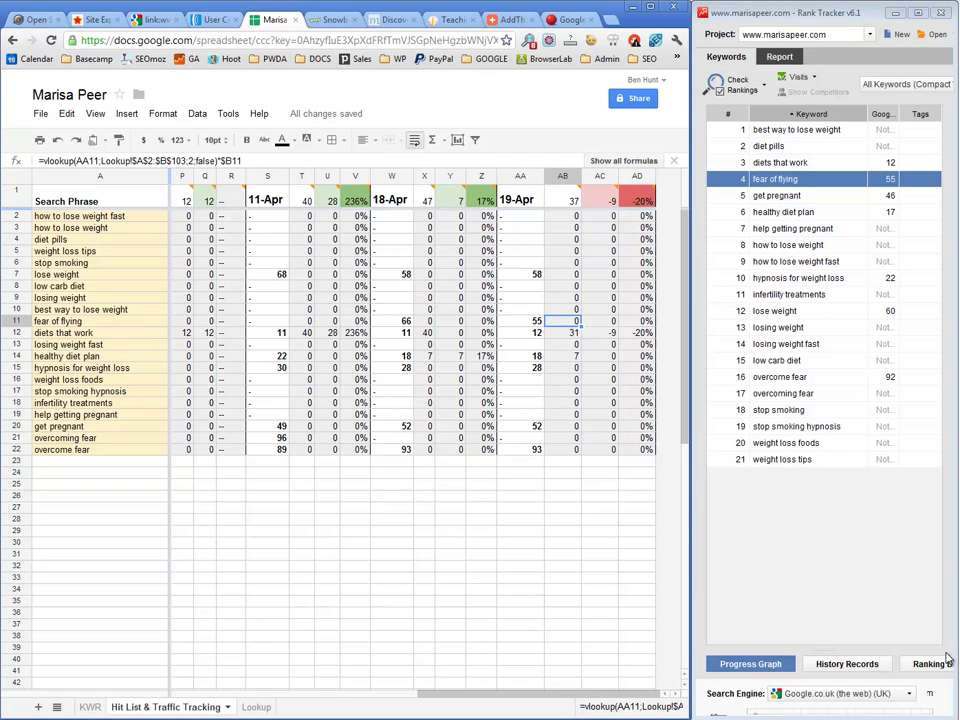
Record the 19-Apr rankings 46 for "get pregnant" and 17 for "healthy diet plan" from Rank Tracker.
key(Down)
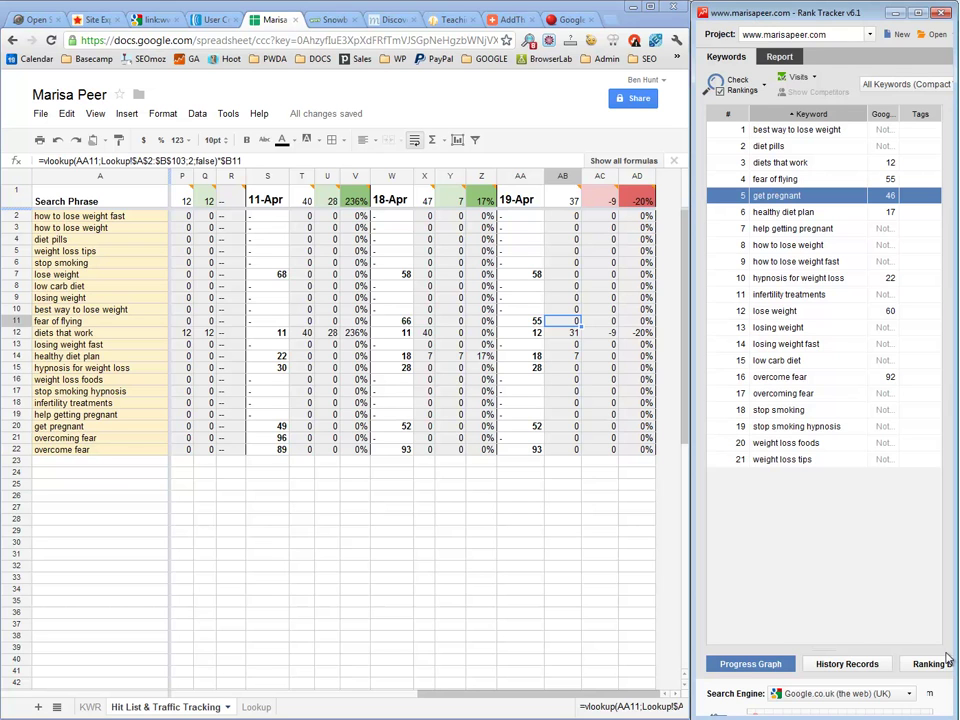
click(520, 426)
text(46)
key(Return)
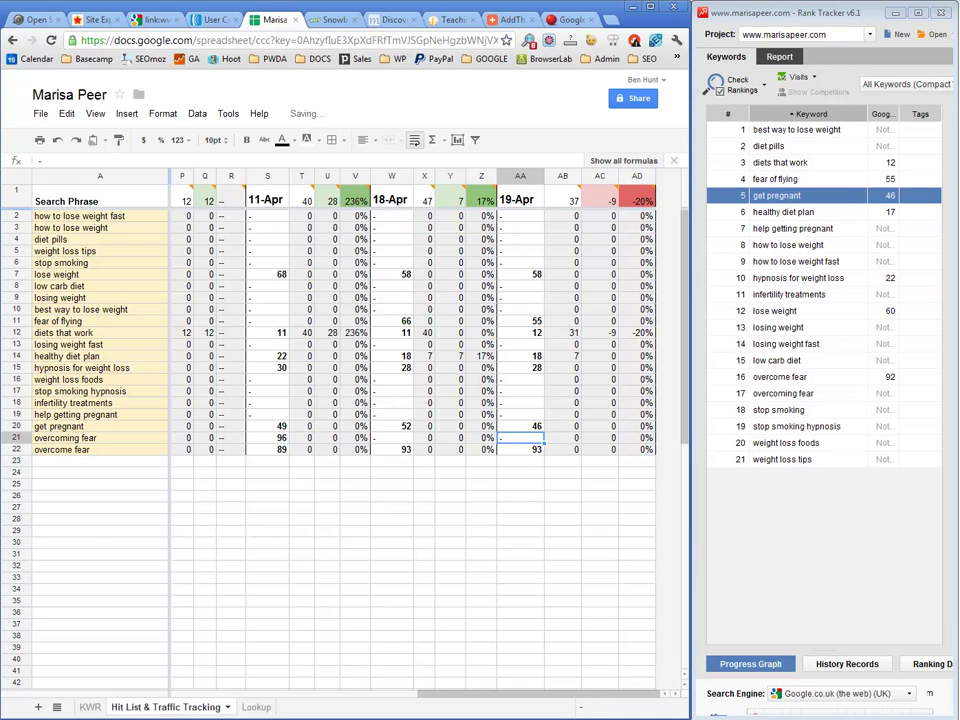
key(Down)
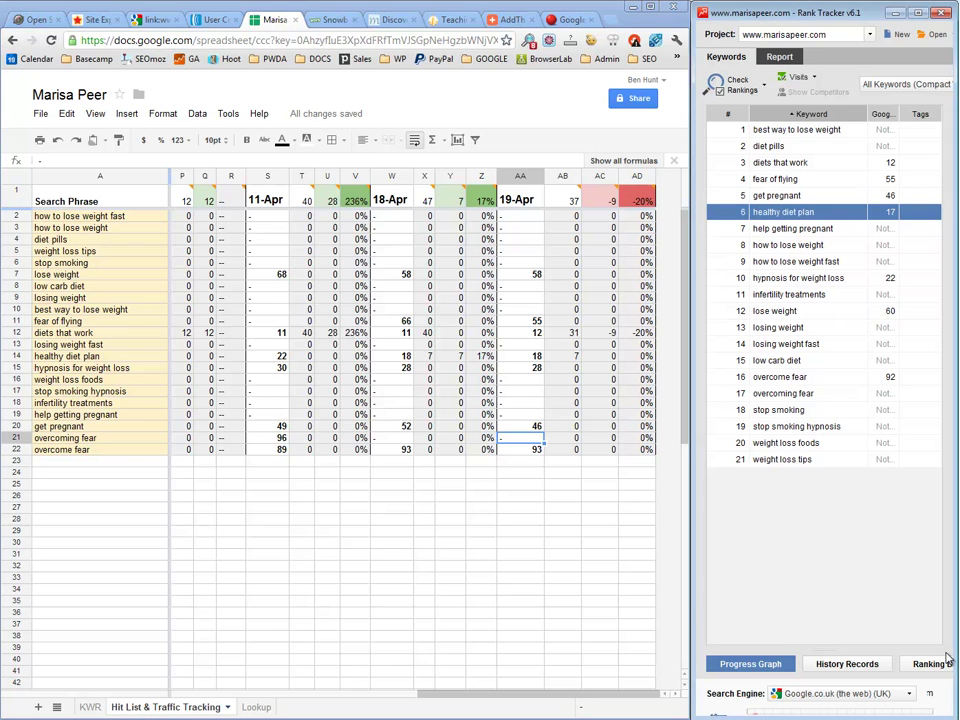
key(Up)
key(Up)
key(Up)
key(Up)
key(Up)
key(Up)
key(Up)
text(17)
key(Return)
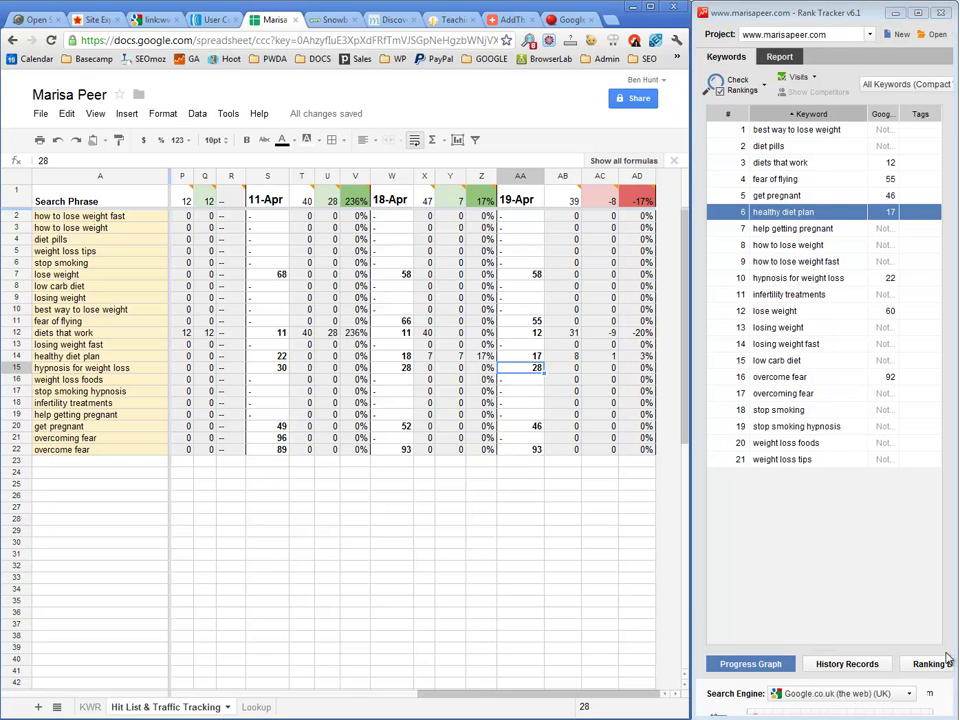
Set the 19-Apr rankings to 22 for "hypnosis for weight loss" and 60 for "lose weight".
text(22)
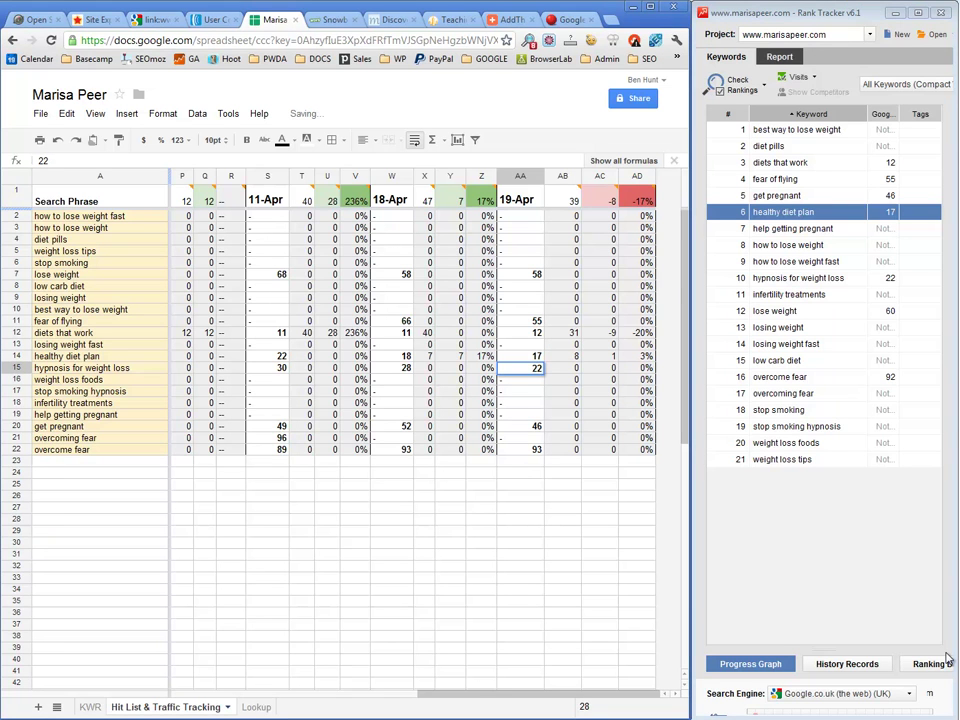
key(Up)
key(Up)
key(Up)
key(Up)
key(Up)
key(Up)
key(Up)
key(Up)
text(60)
key(Return)
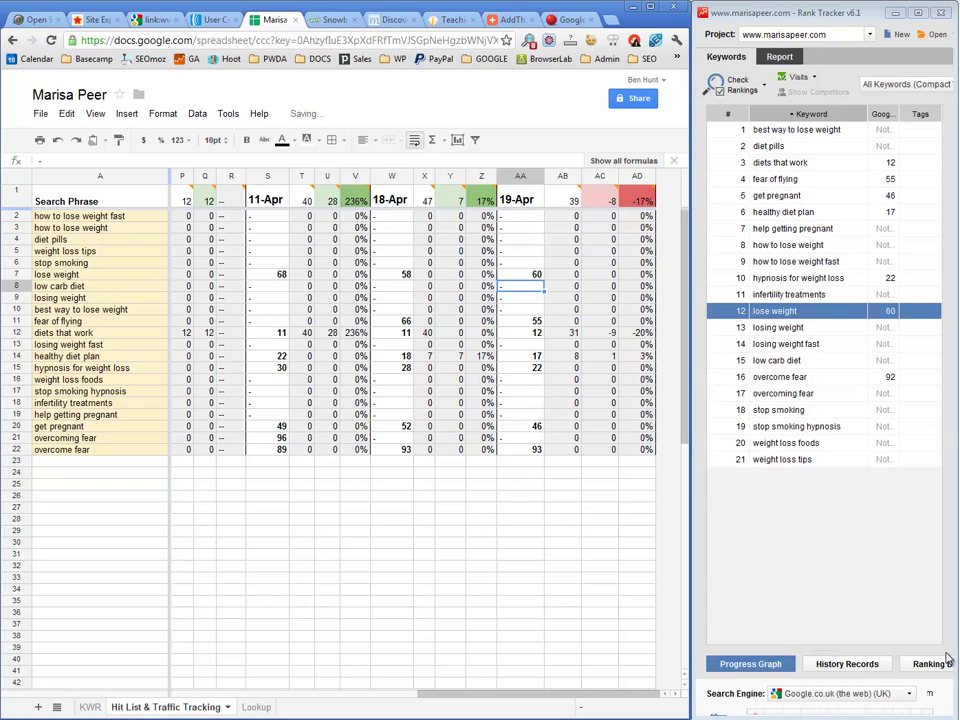
Enter the 19-Apr ranking 92 for "overcome fear", and select the "diets that work" ranking in AA12.
key(Down)
key(Down)
key(Down)
key(Down)
key(Down)
key(Down)
key(Down)
key(Down)
key(Down)
key(Down)
key(Down)
key(Down)
key(Down)
key(Down)
text(92)
key(Return)
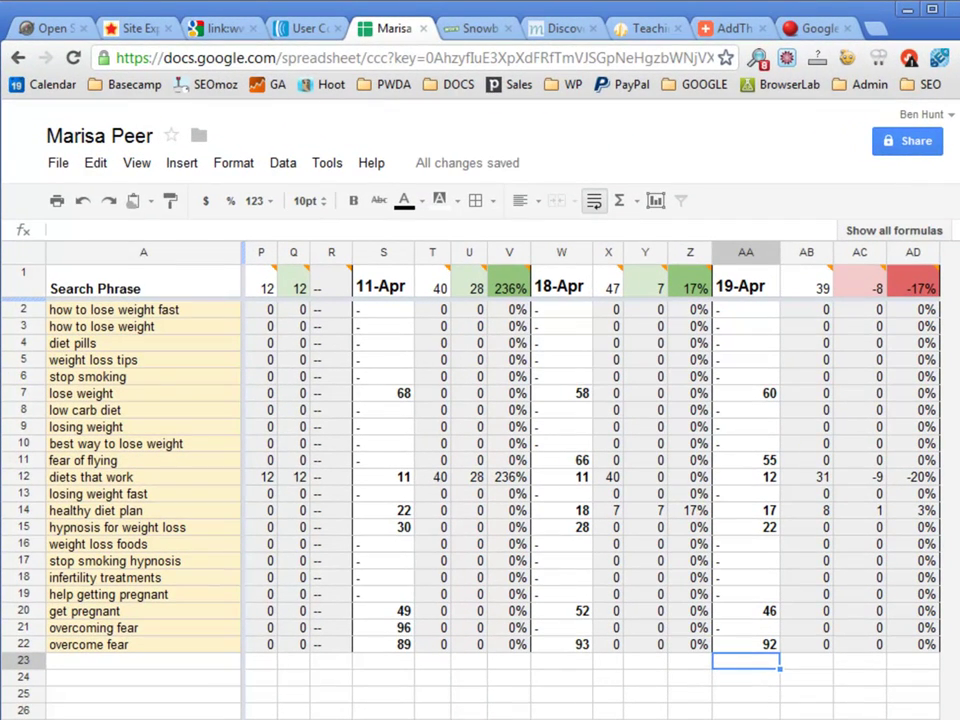
click(746, 477)
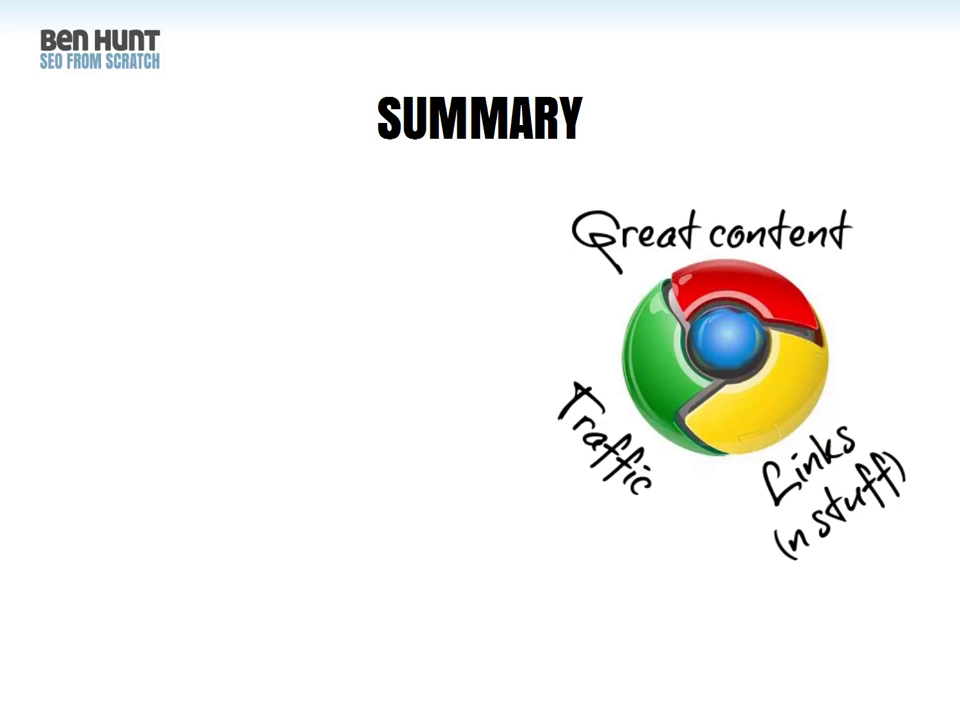
key(Right)
key(Right)
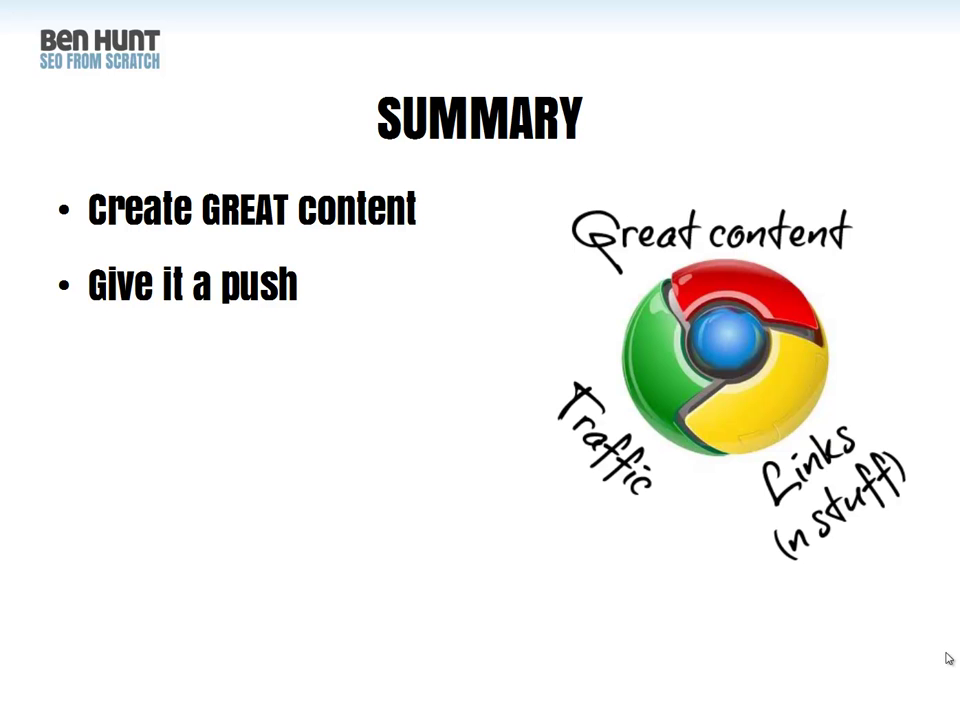
key(Right)
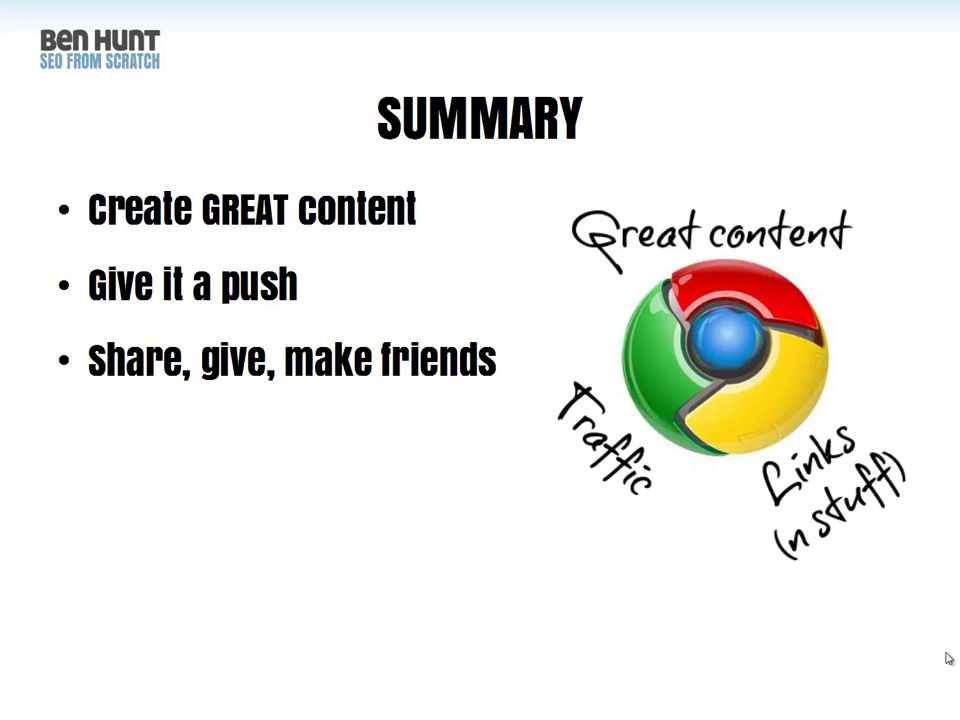